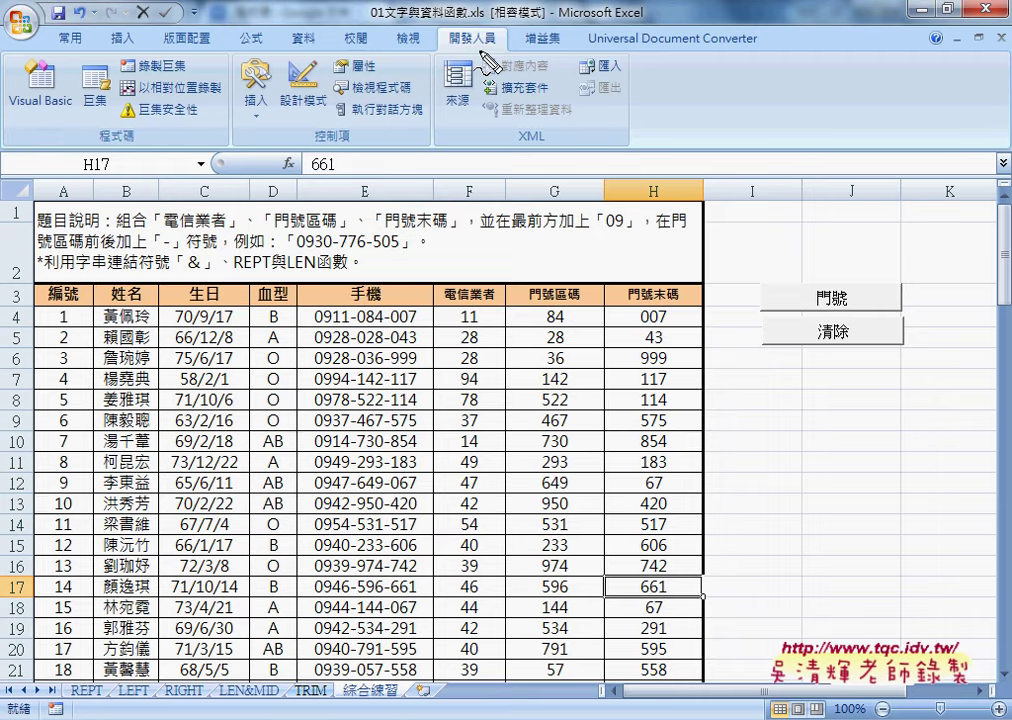
# Step: Annotate where the developer tools and the Visual Basic launcher are, then clear the marks
pyautogui.moveTo(482, 55); pyautogui.dragTo(505, 47)
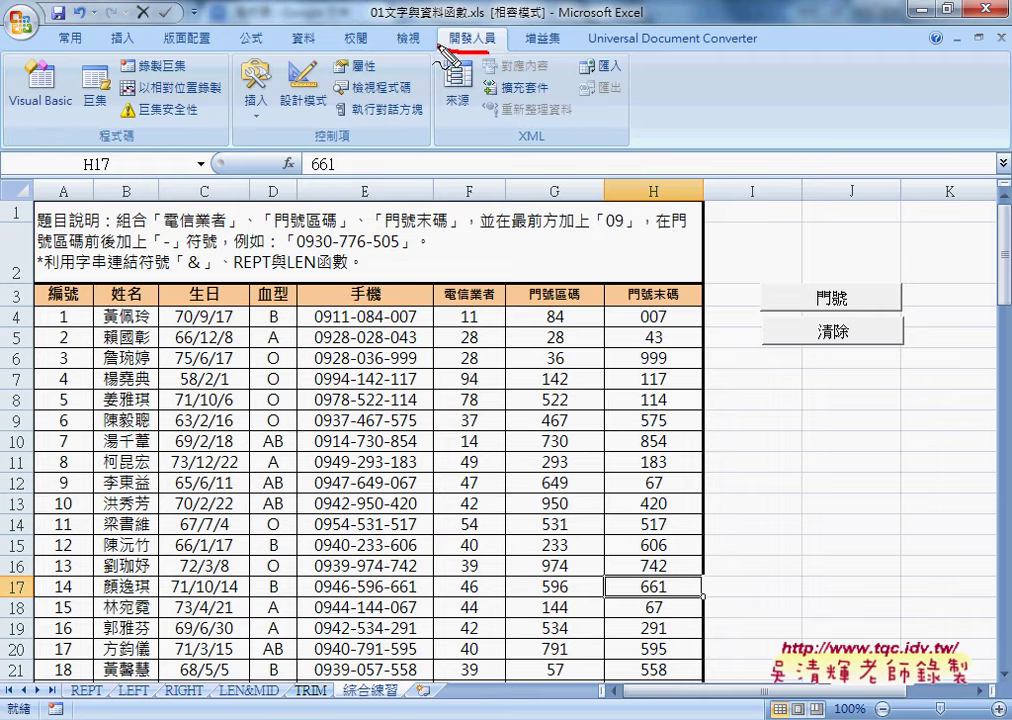
pyautogui.moveTo(609, 162); pyautogui.dragTo(505, 58)
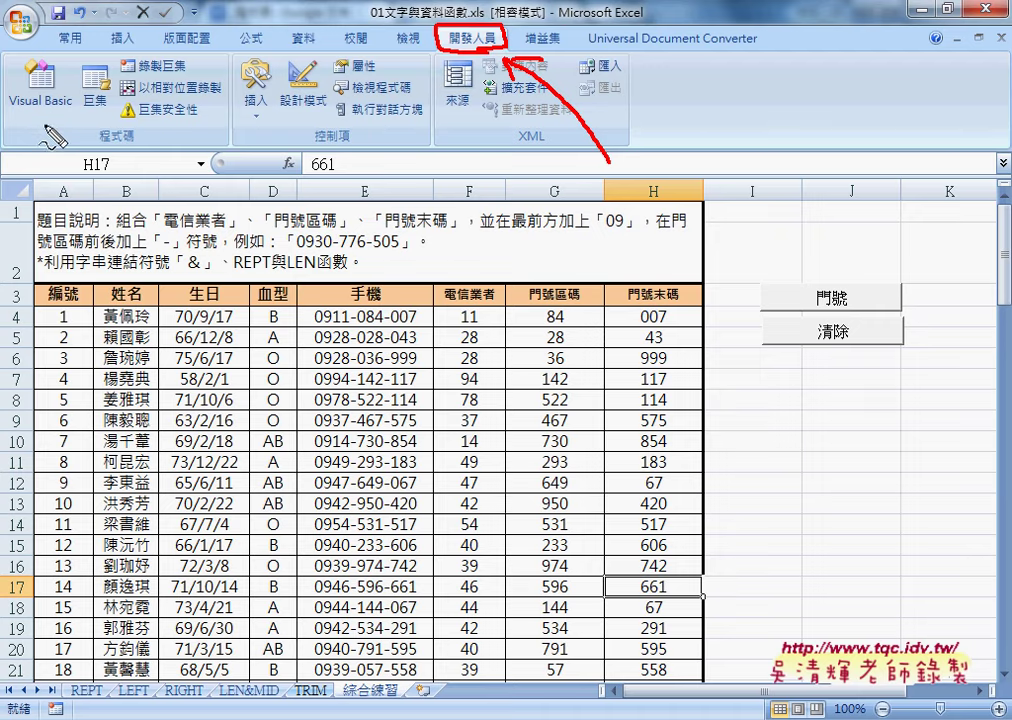
pyautogui.moveTo(30, 115); pyautogui.dragTo(62, 126)
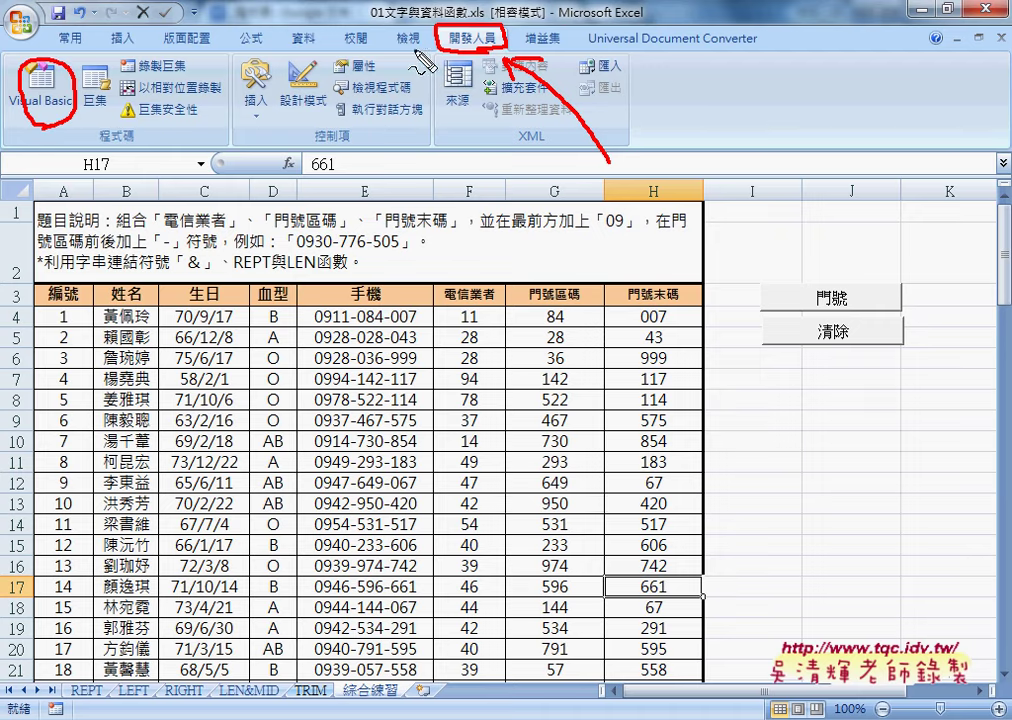
pyautogui.moveTo(440, 33)
pyautogui.mouseDown()
pyautogui.moveTo(90, 72)
pyautogui.moveTo(110, 86)
pyautogui.mouseUp()
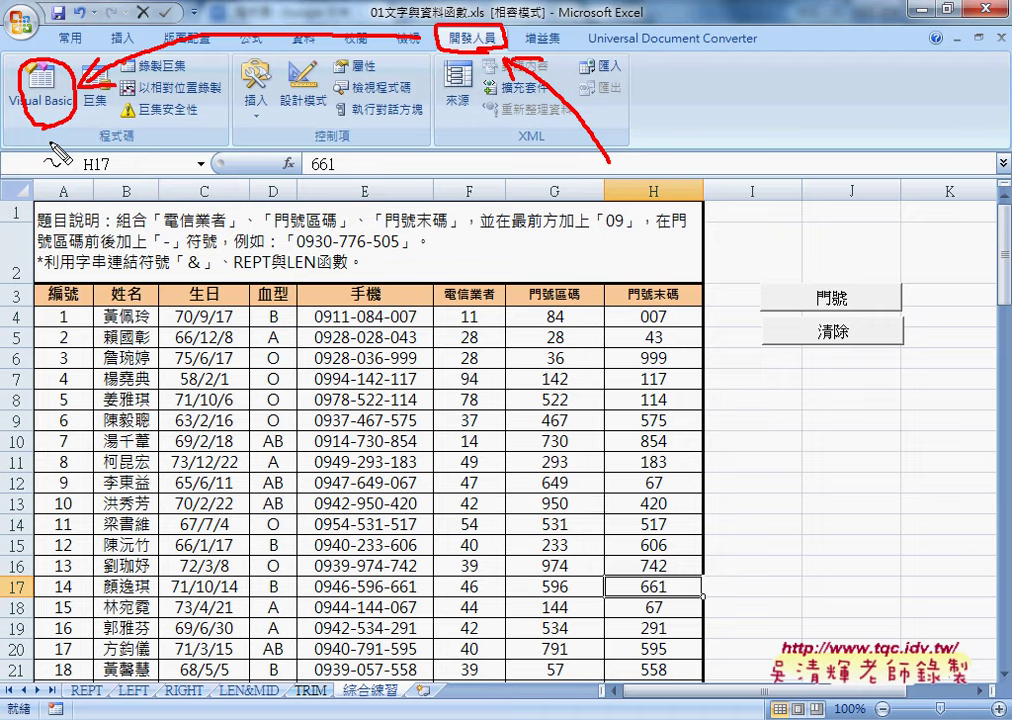
pyautogui.press('Escape')
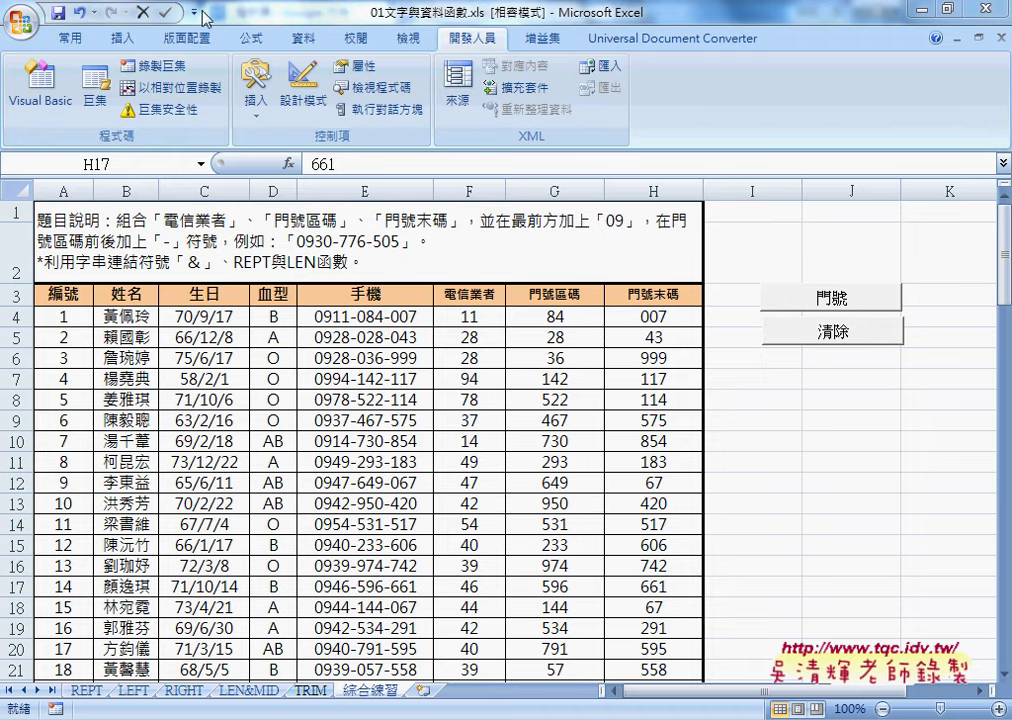
# Step: Turn off 在功能區顯示 [開發人員] 索引標籤 under Excel Options > 常用
pyautogui.click(195, 12)
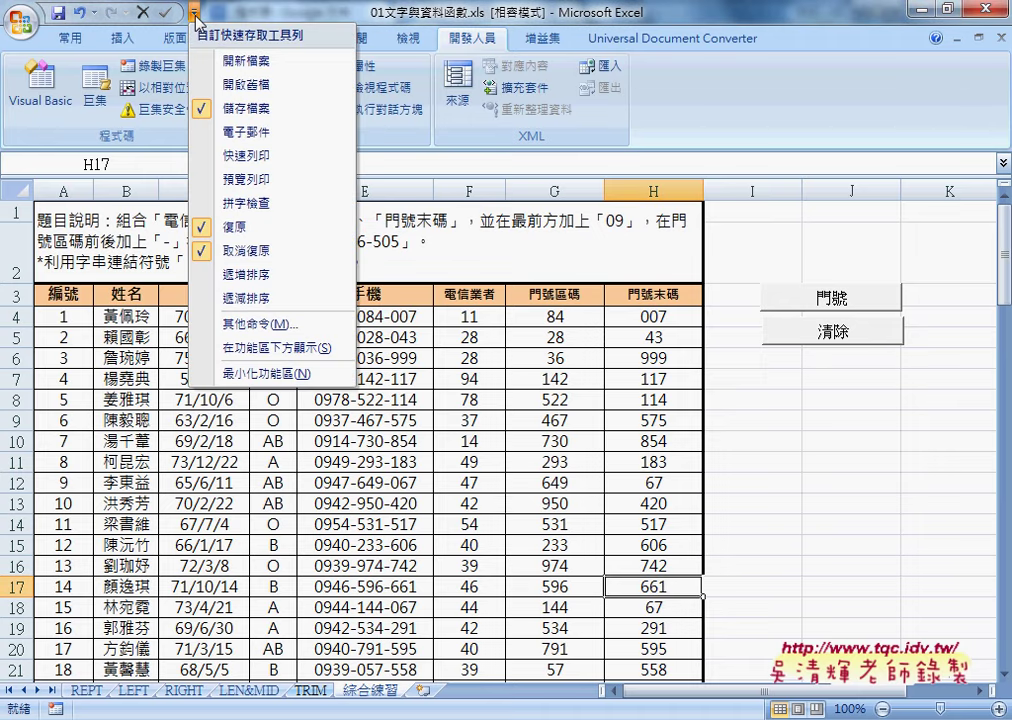
pyautogui.click(265, 325)
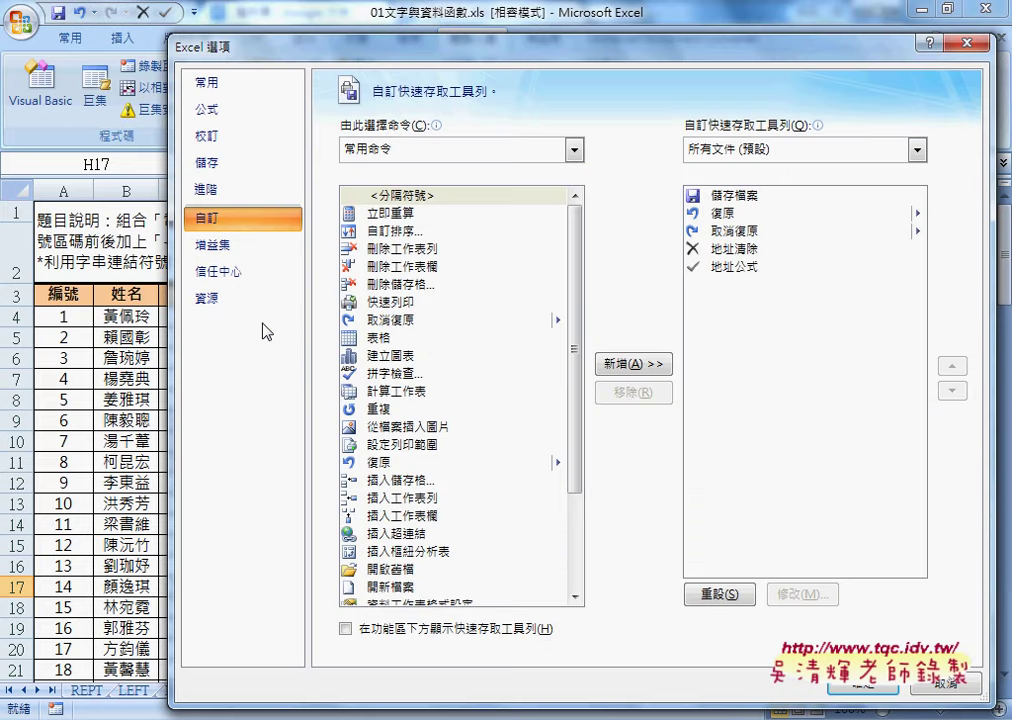
pyautogui.click(222, 90)
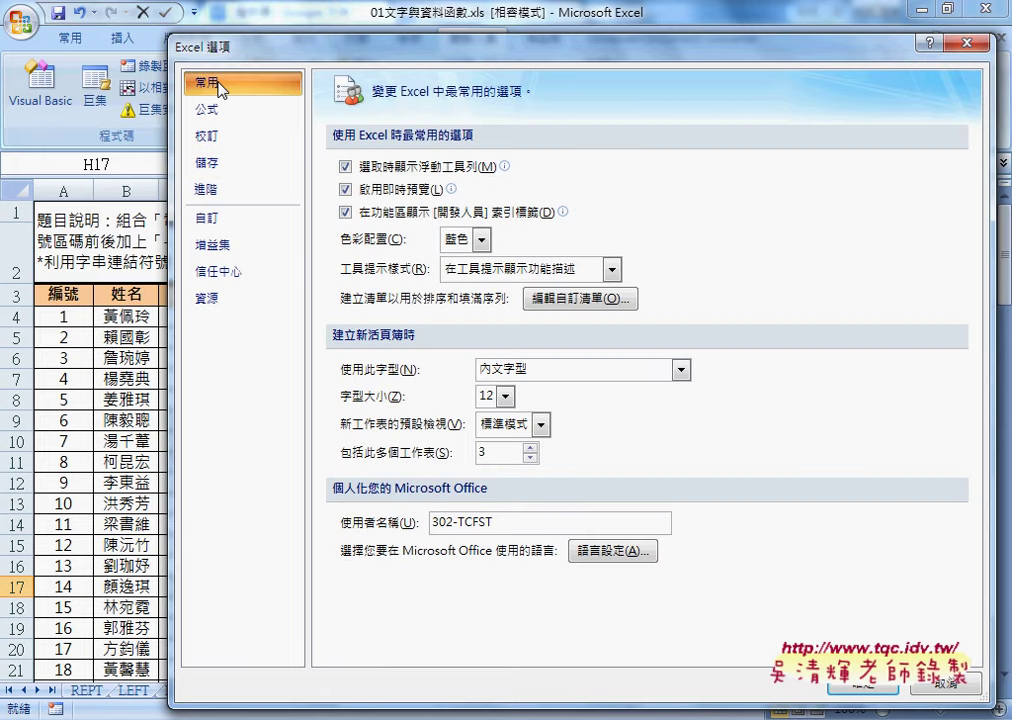
pyautogui.click(368, 214)
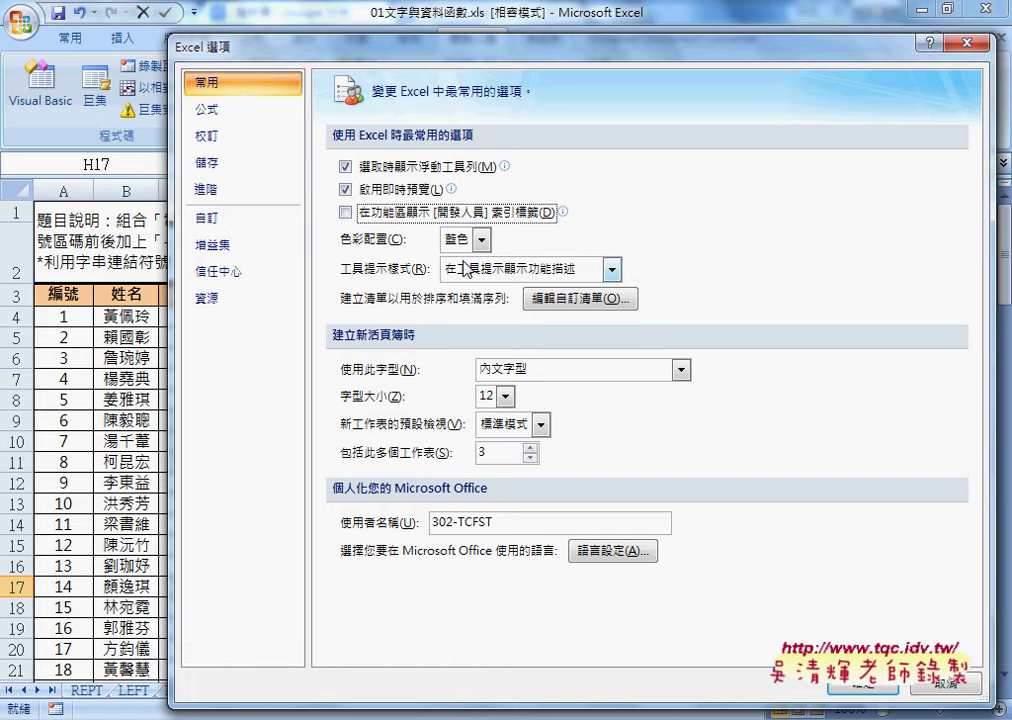
pyautogui.click(863, 687)
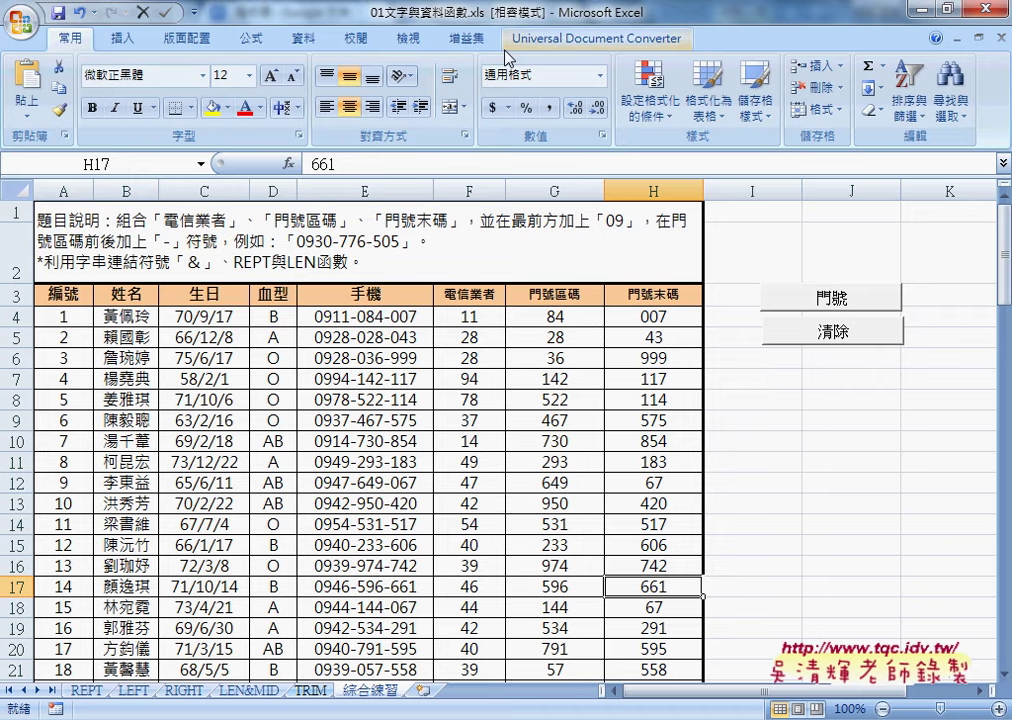
# Step: Re-enable 在功能區顯示 [開發人員] 索引標籤 in Excel Options so the Developer tab returns
pyautogui.click(193, 12)
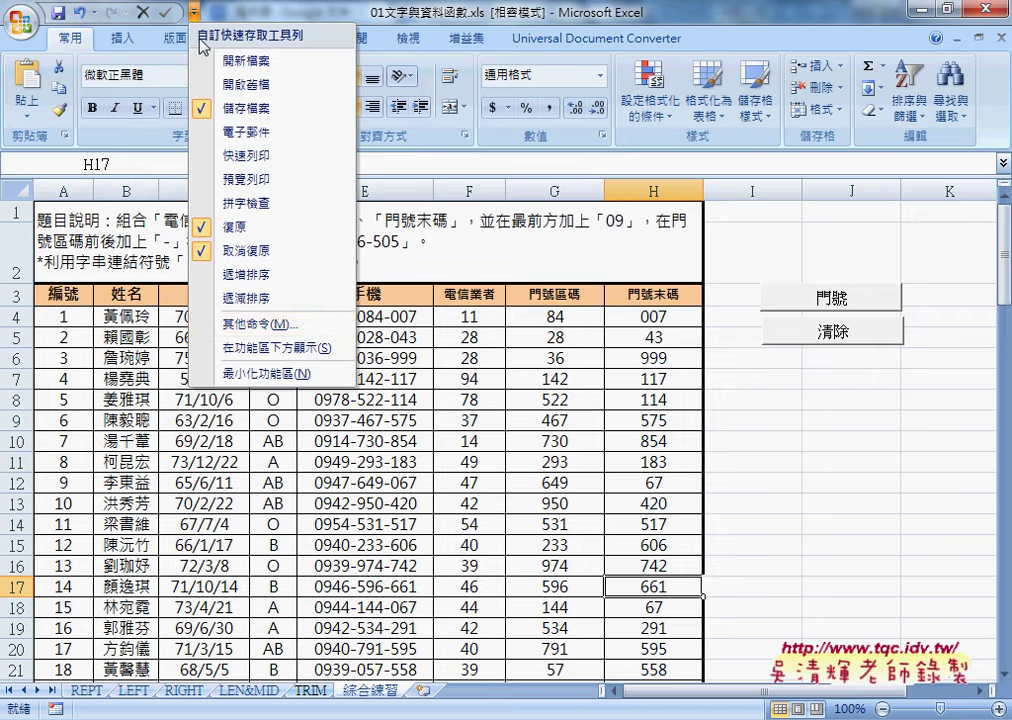
pyautogui.click(307, 334)
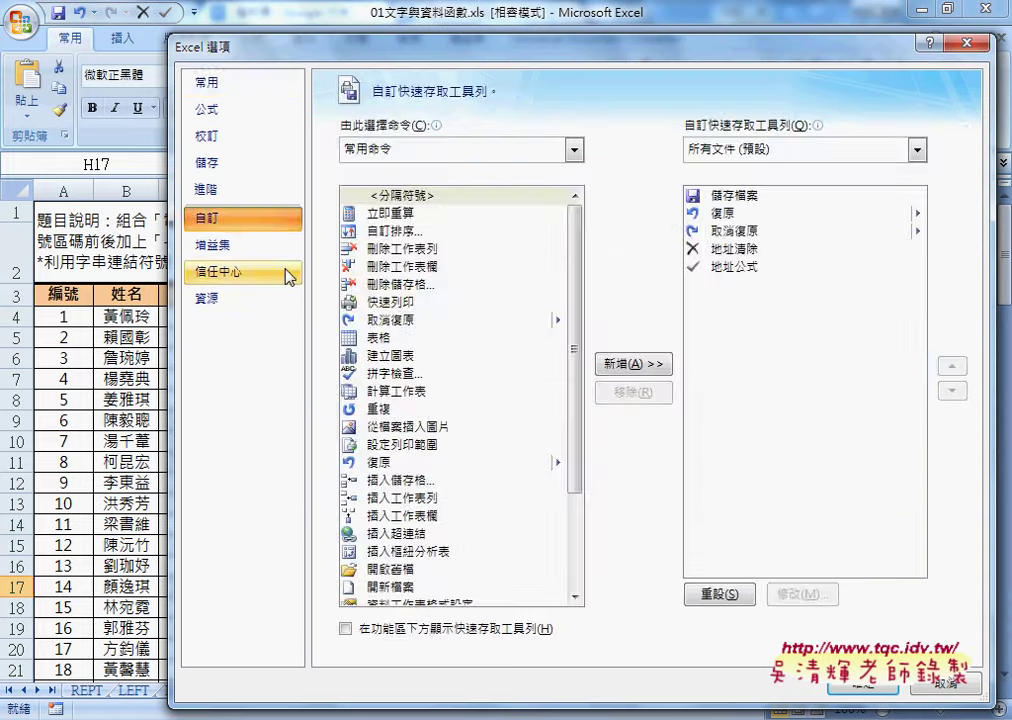
pyautogui.click(346, 212)
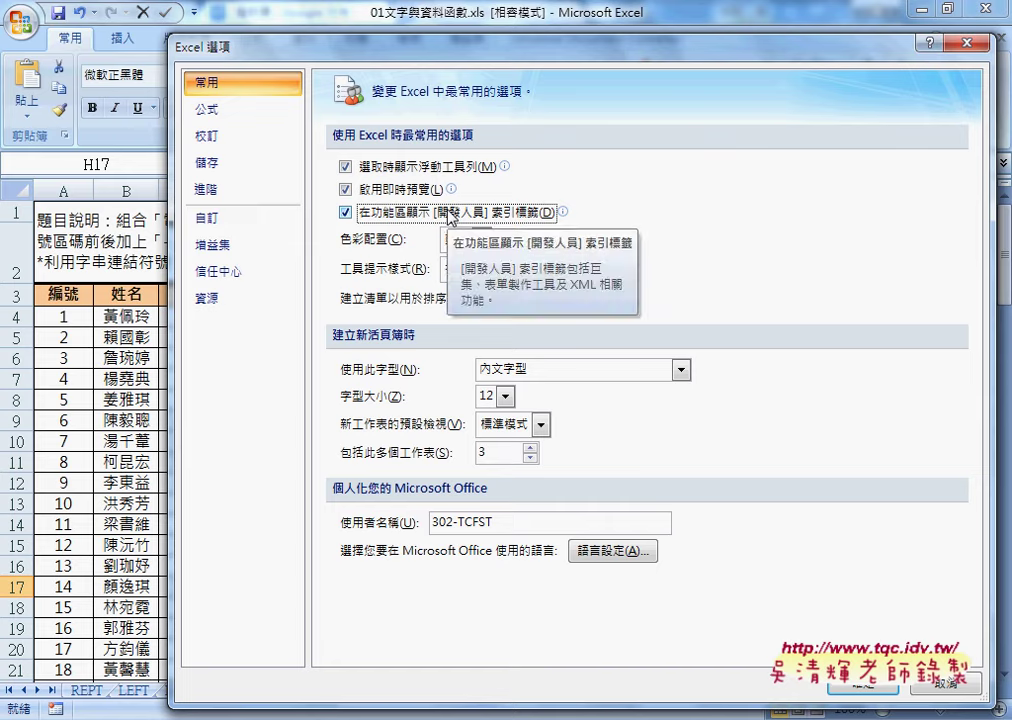
pyautogui.click(848, 688)
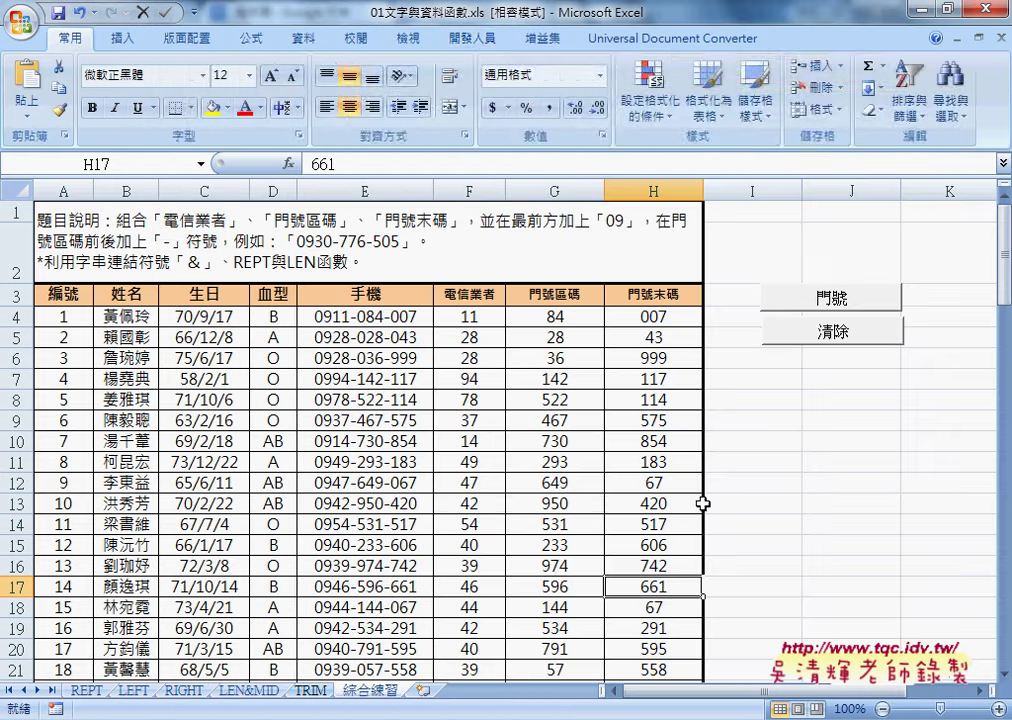
# Step: Switch the ribbon to the 開發人員 (Developer) tab to show Visual Basic and macro commands
pyautogui.click(473, 42)
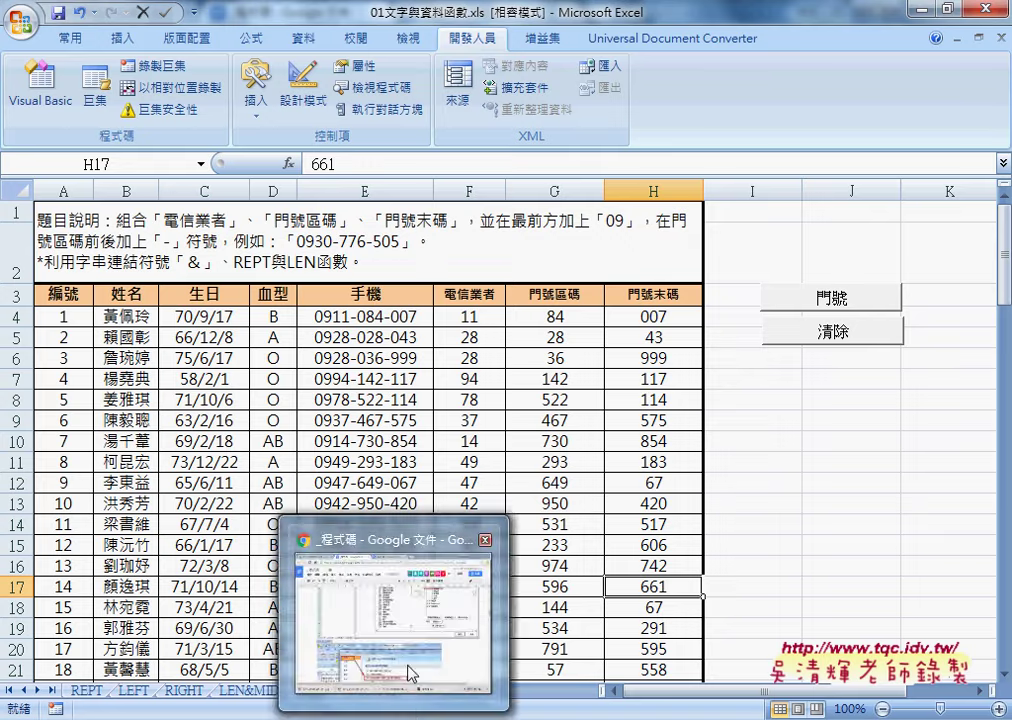
pyautogui.click(325, 530)
pyautogui.scroll(5, 395, 515)
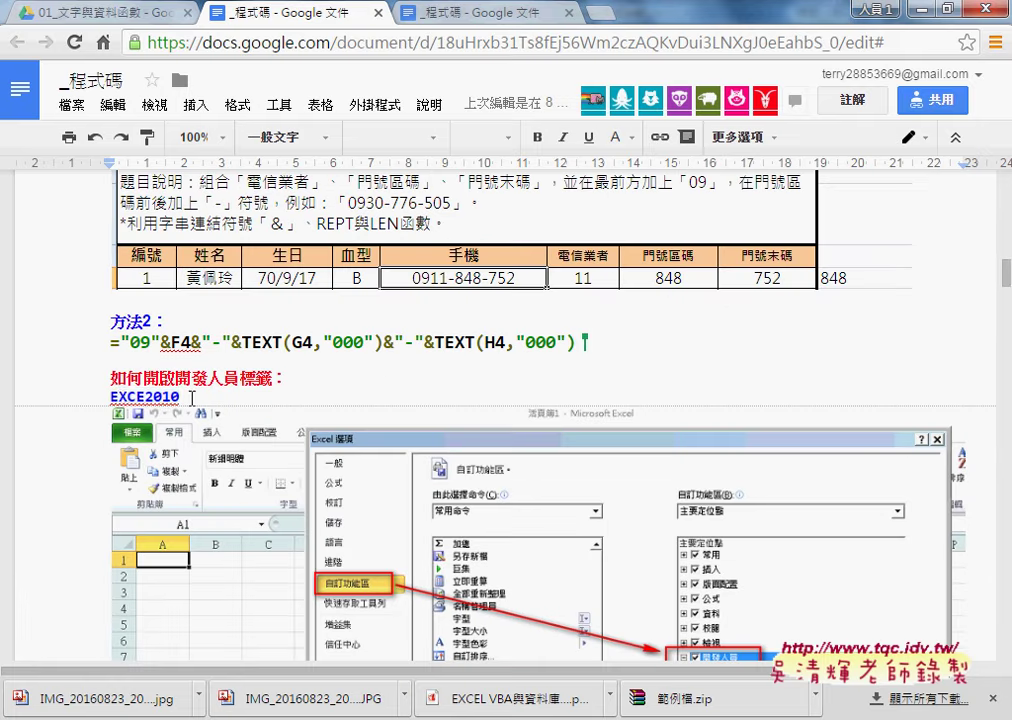
pyautogui.moveTo(180, 397); pyautogui.dragTo(112, 397)
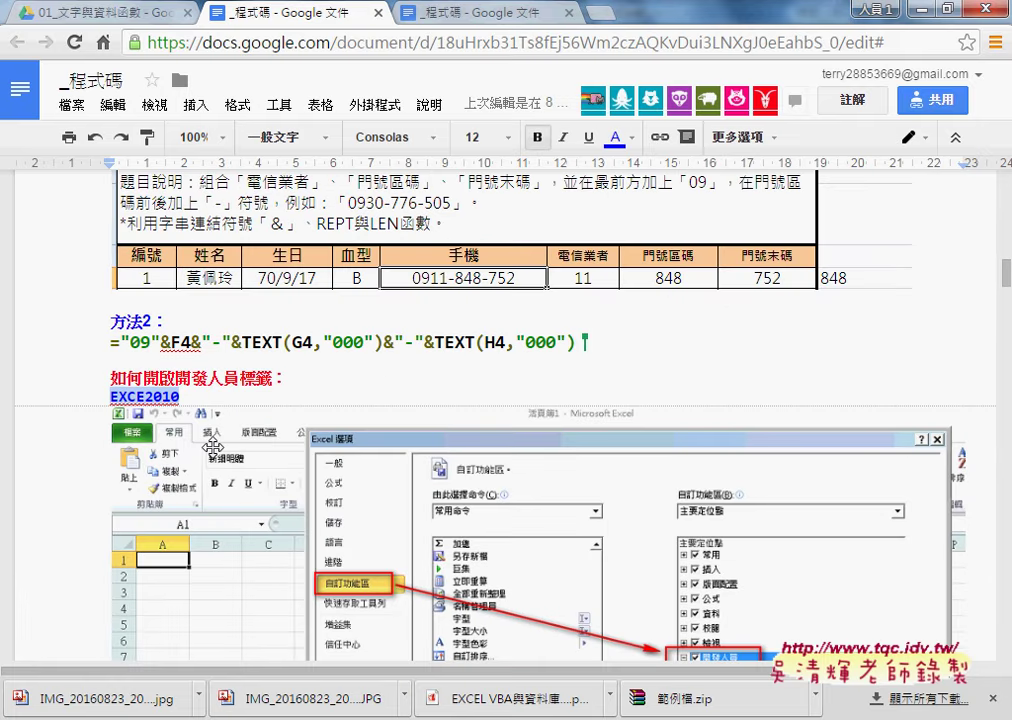
pyautogui.scroll(-2, 215, 449)
pyautogui.scroll(-1, 234, 445)
pyautogui.scroll(-1, 234, 445)
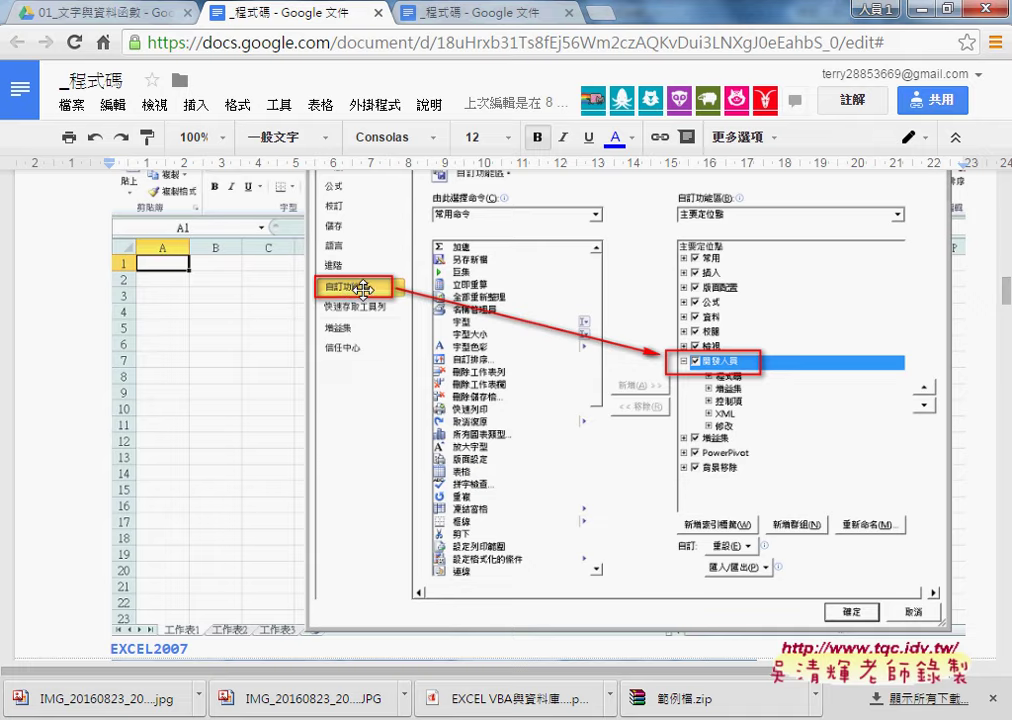
pyautogui.scroll(1, 295, 322)
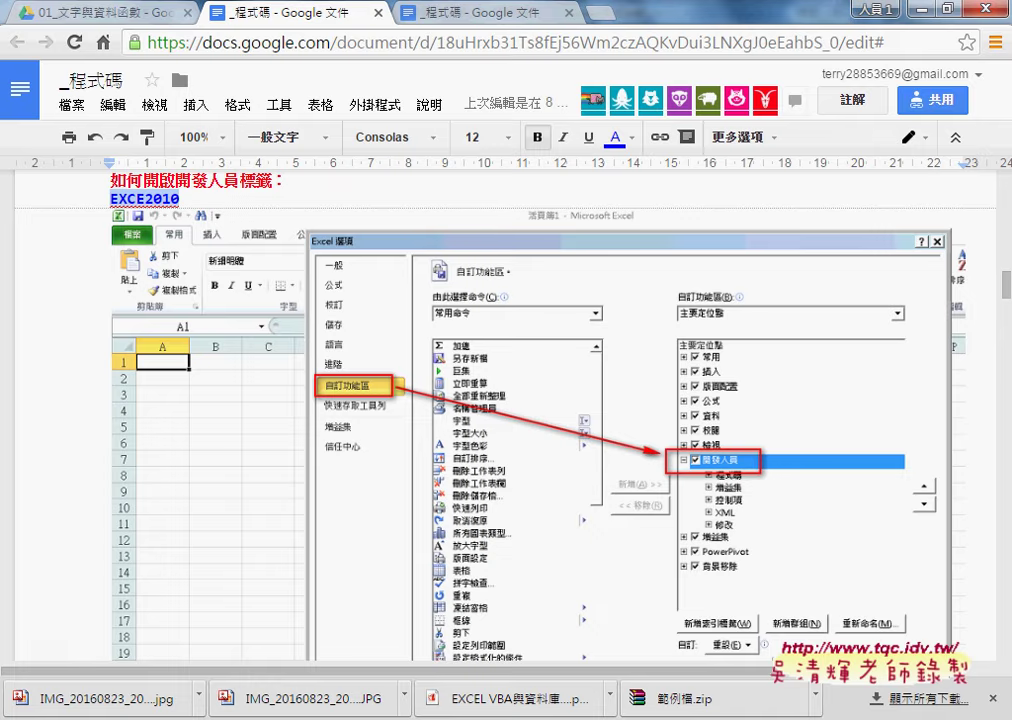
pyautogui.click(460, 616)
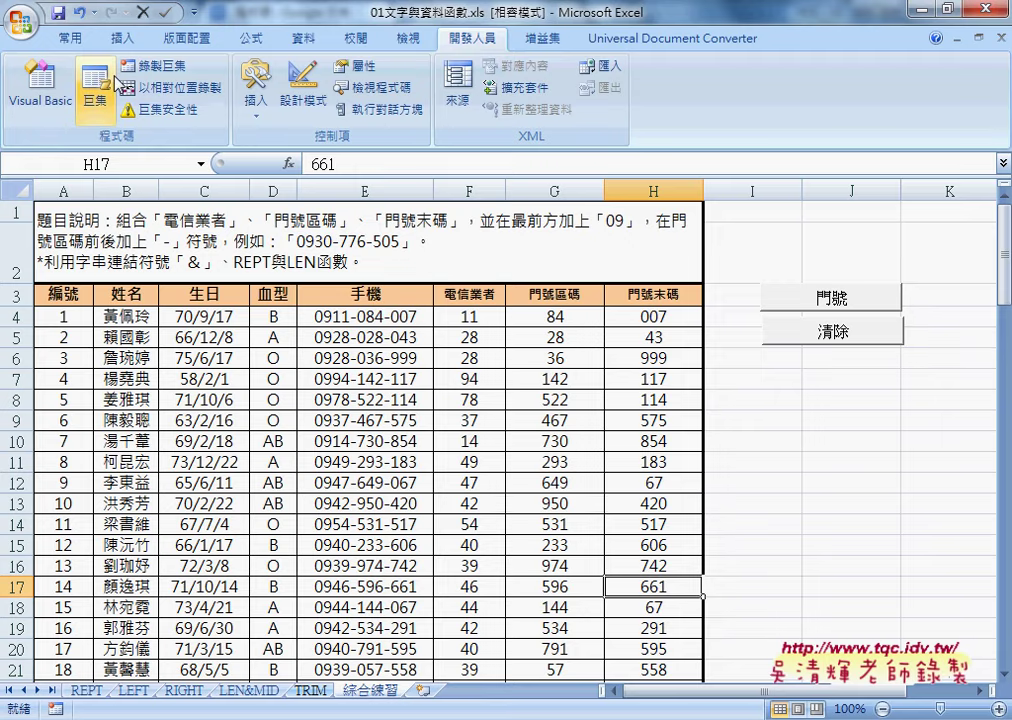
# Step: Open the Visual Basic editor and resize and reposition its window
pyautogui.click(50, 105)
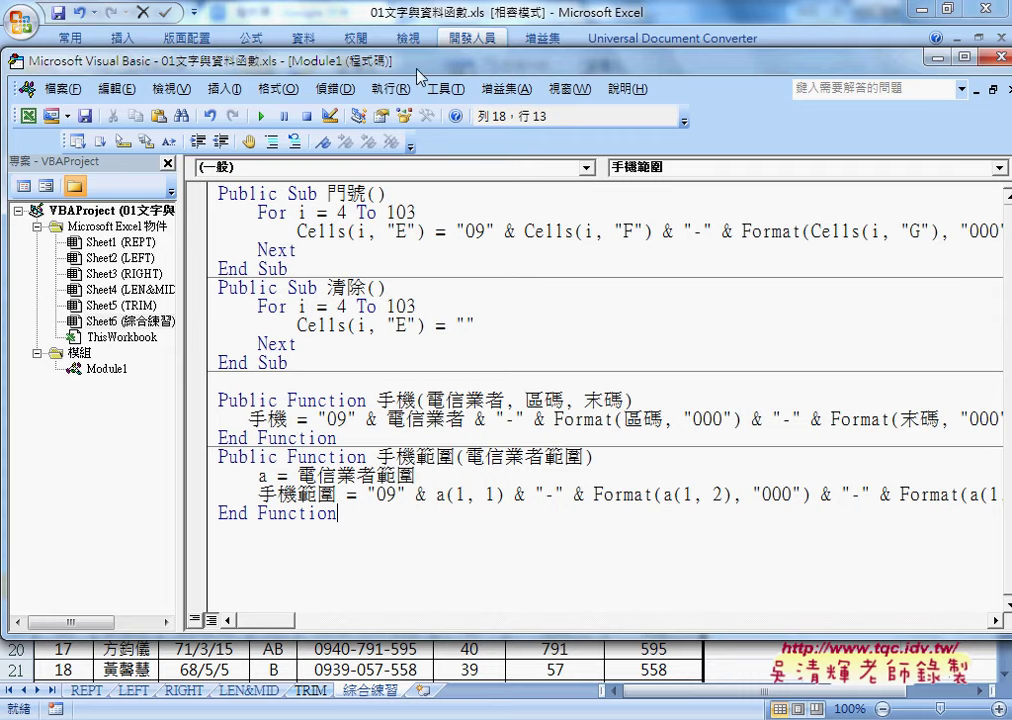
pyautogui.doubleClick(405, 58)
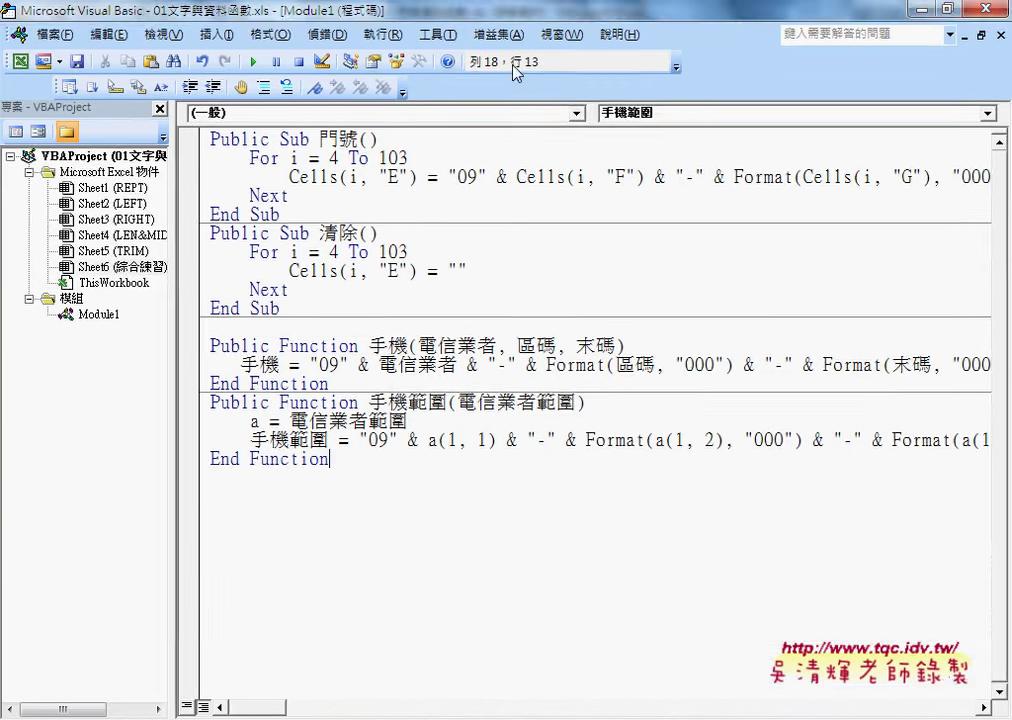
pyautogui.doubleClick(569, 16)
pyautogui.moveTo(430, 60); pyautogui.dragTo(431, 19)
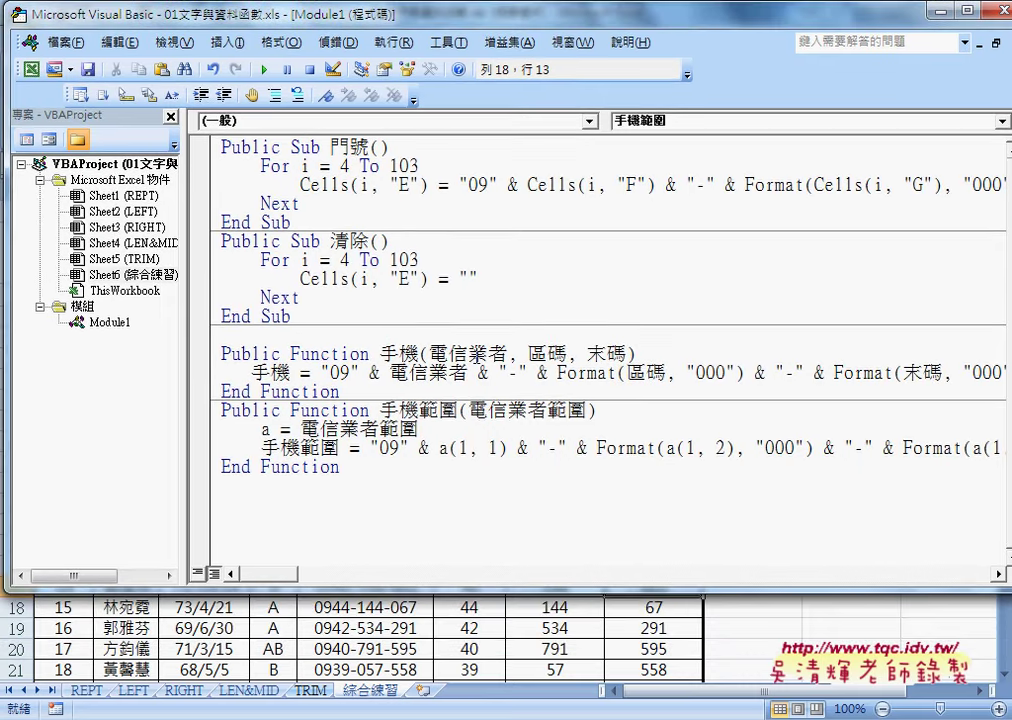
pyautogui.moveTo(517, 594)
pyautogui.mouseDown()
pyautogui.moveTo(515, 615)
pyautogui.moveTo(515, 558)
pyautogui.mouseUp()
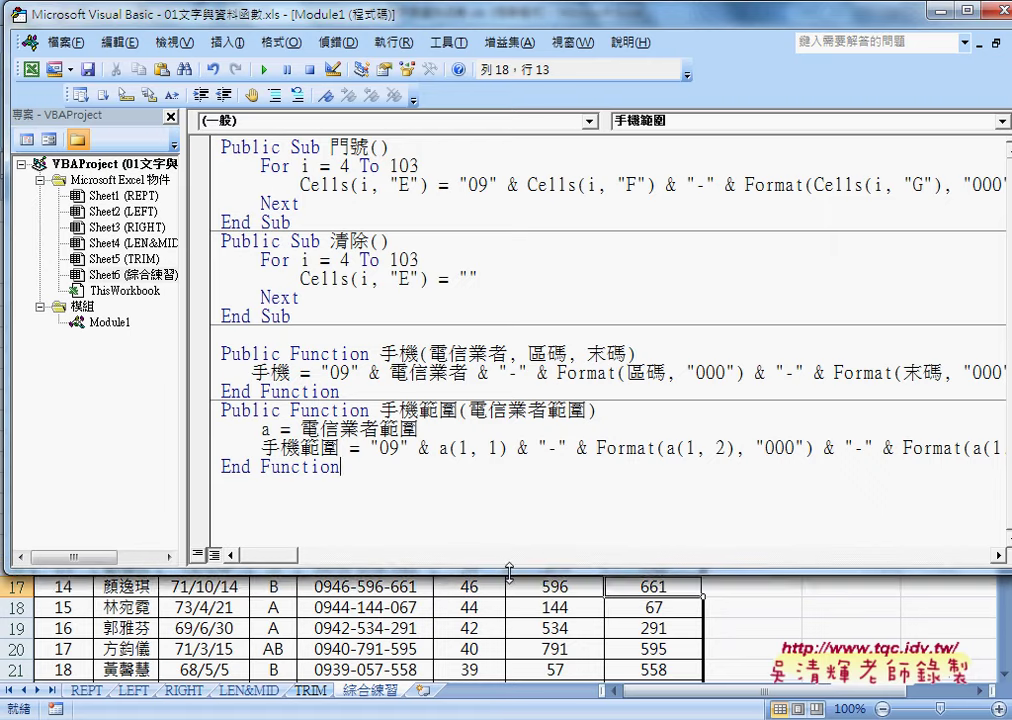
pyautogui.moveTo(8, 284); pyautogui.dragTo(113, 284)
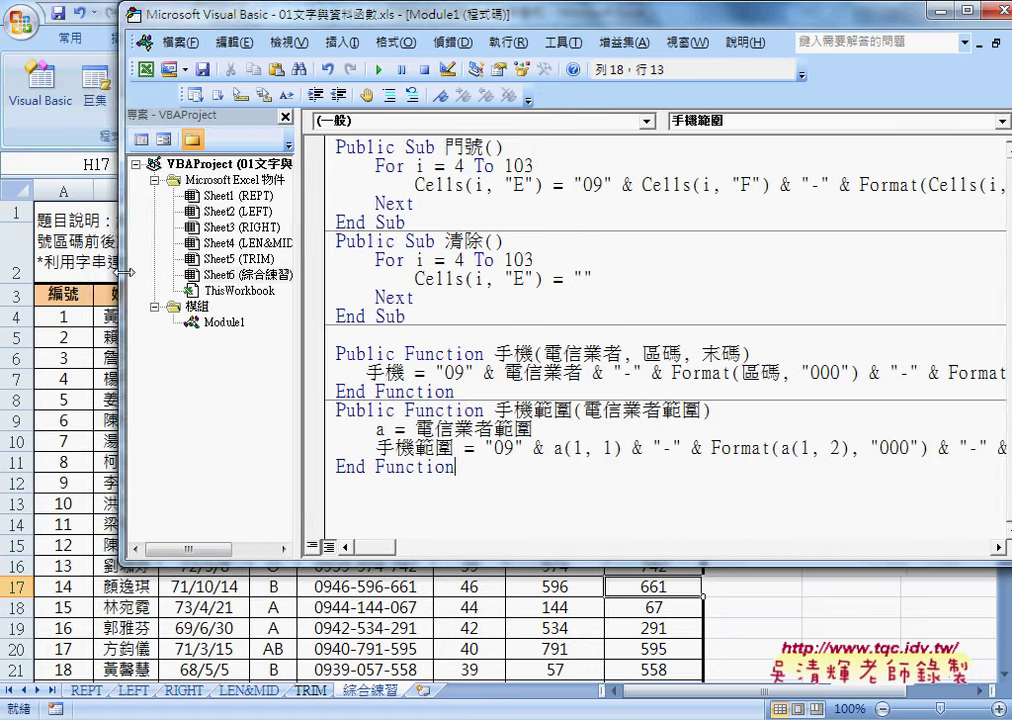
pyautogui.moveTo(286, 24)
pyautogui.mouseDown()
pyautogui.moveTo(270, 86)
pyautogui.moveTo(224, 116)
pyautogui.mouseUp()
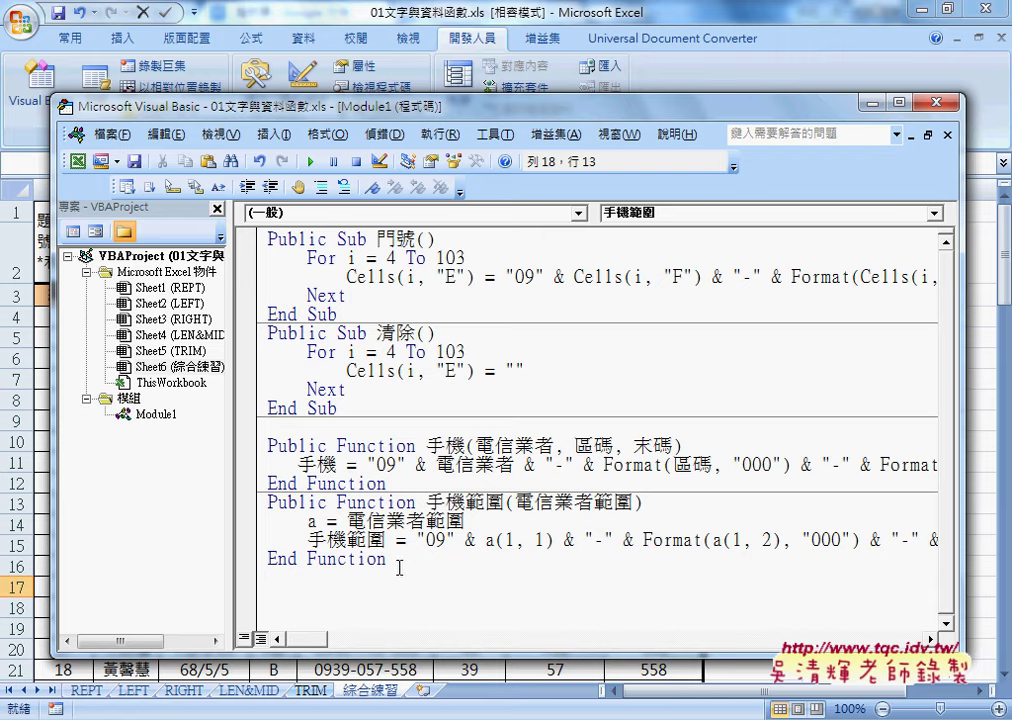
# Step: Highlight Module1's existing code and Module1 in the project tree, then clear the annotations
pyautogui.moveTo(388, 560); pyautogui.dragTo(255, 232)
pyautogui.click(358, 409)
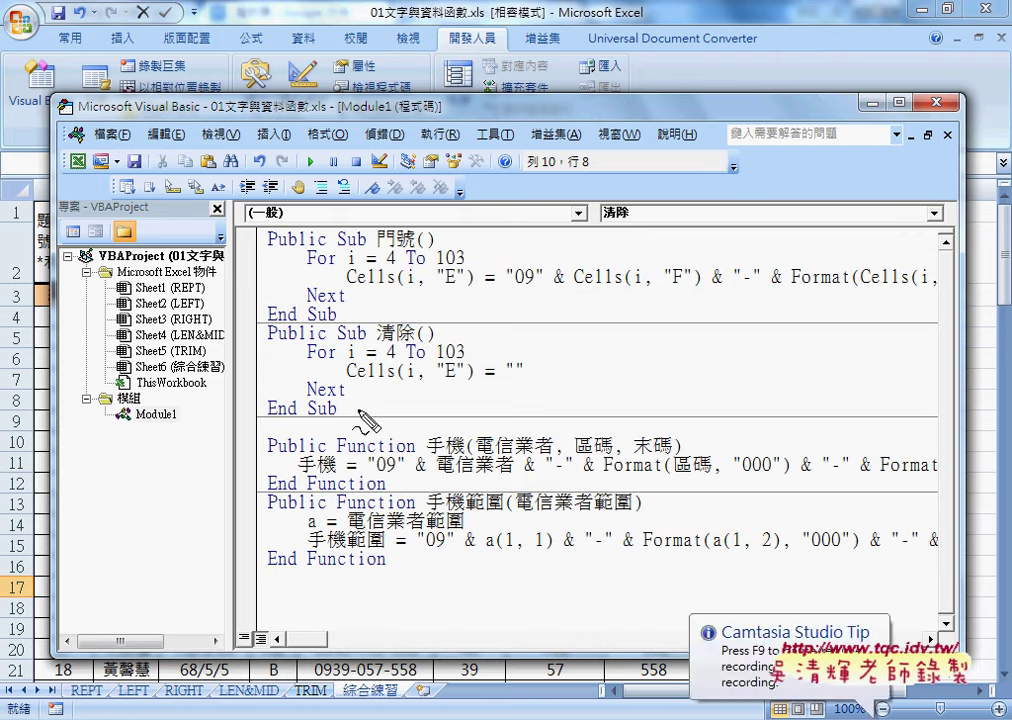
pyautogui.moveTo(338, 600); pyautogui.dragTo(330, 600)
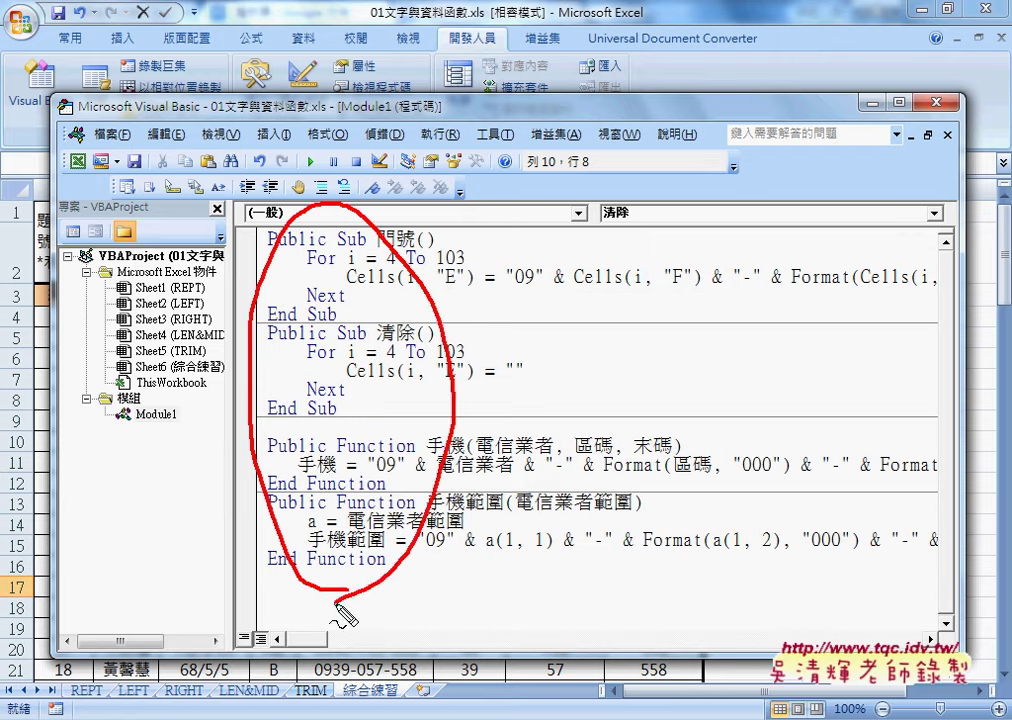
pyautogui.moveTo(140, 398); pyautogui.dragTo(150, 400)
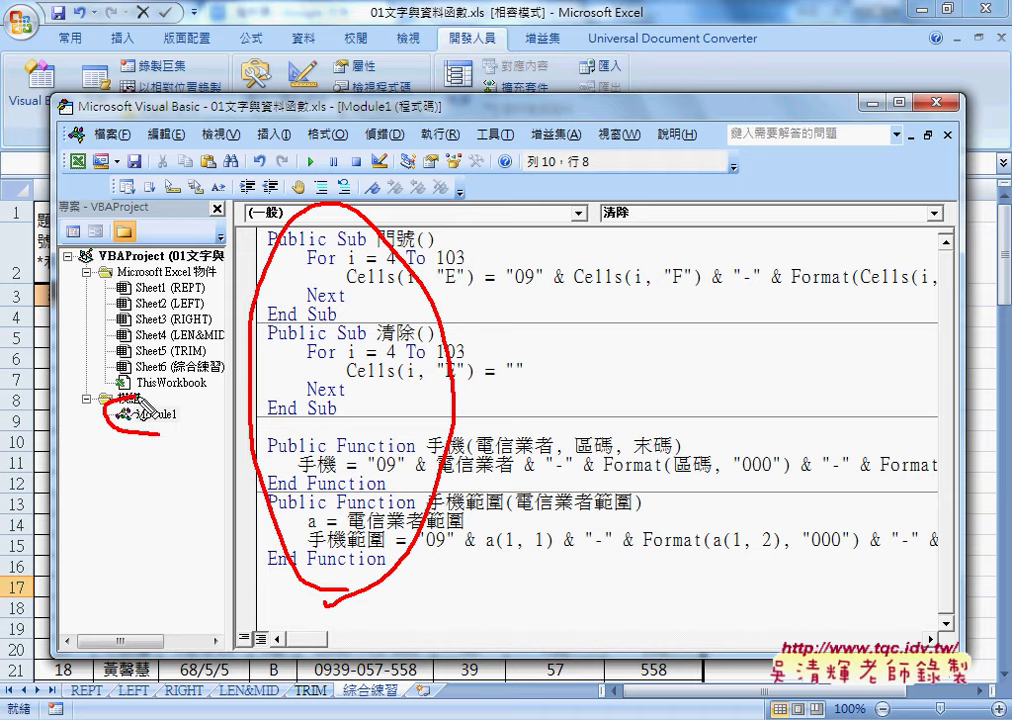
pyautogui.moveTo(242, 430)
pyautogui.mouseDown()
pyautogui.moveTo(204, 429)
pyautogui.moveTo(216, 440)
pyautogui.mouseUp()
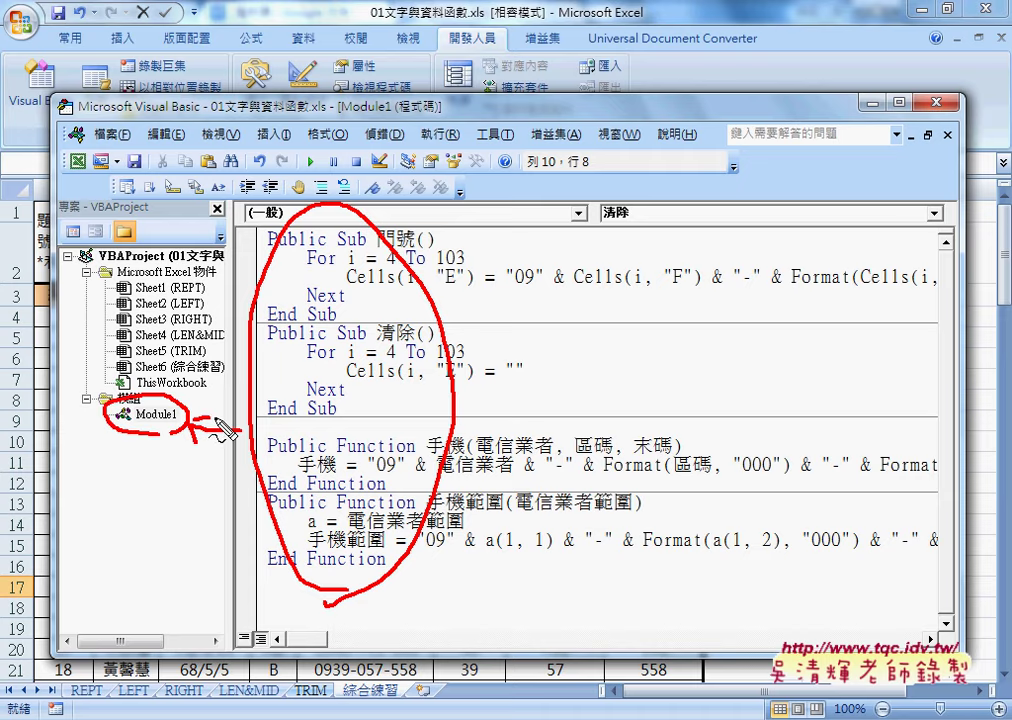
pyautogui.press('Escape')
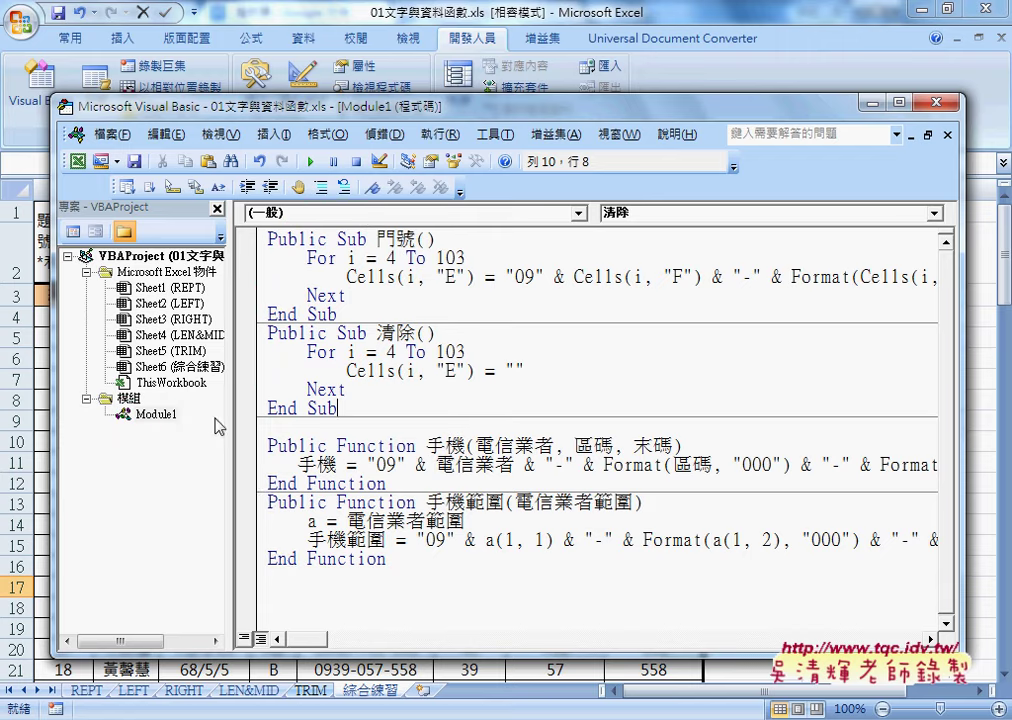
# Step: Remove Module1 without exporting it, then widen the project panel and select VBAProject
pyautogui.rightClick(157, 418)
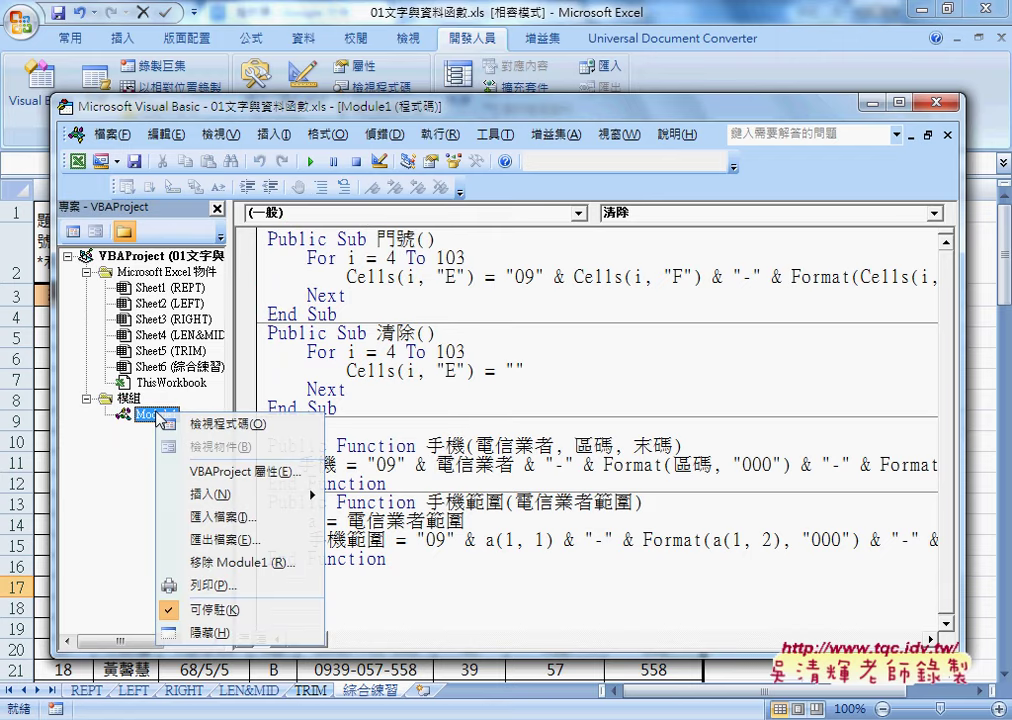
pyautogui.click(280, 565)
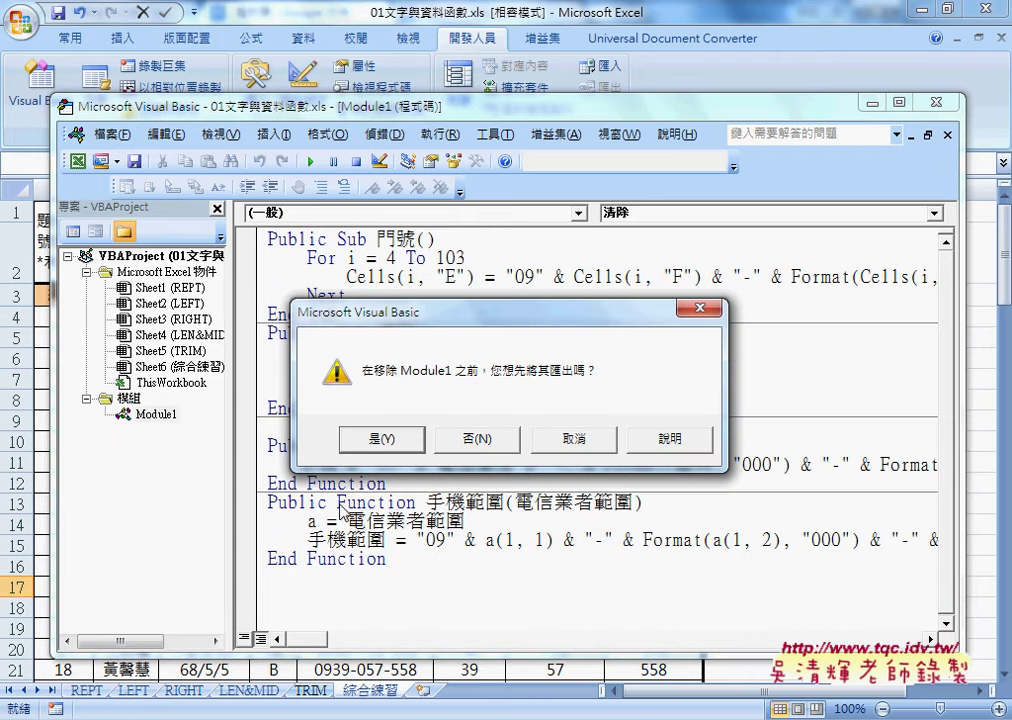
pyautogui.click(474, 440)
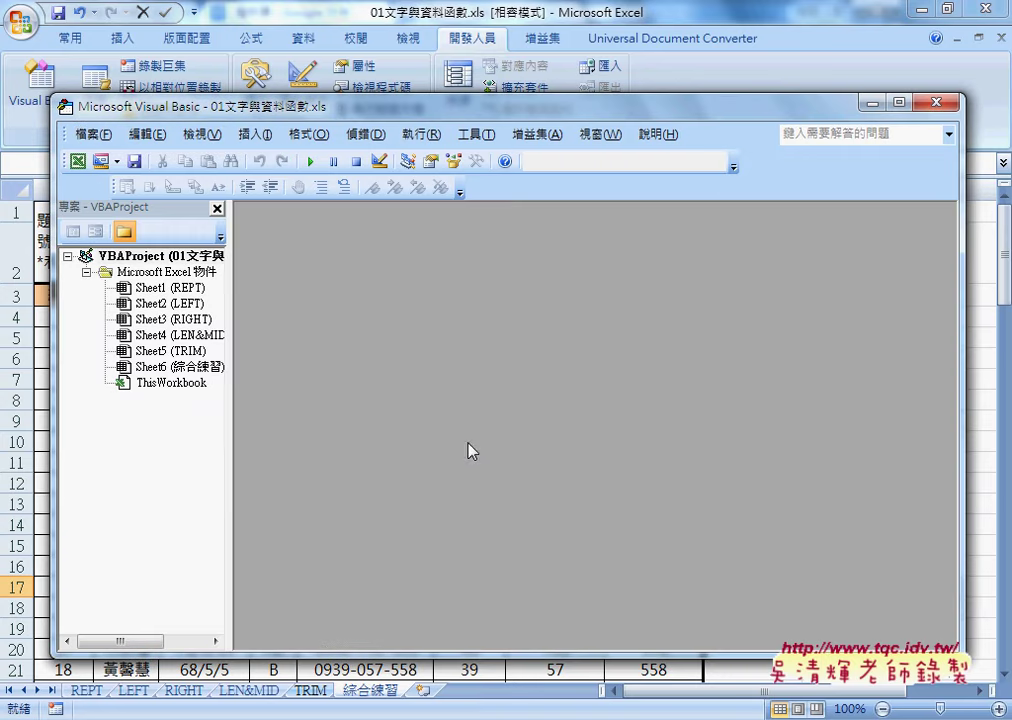
pyautogui.moveTo(307, 409); pyautogui.dragTo(316, 412)
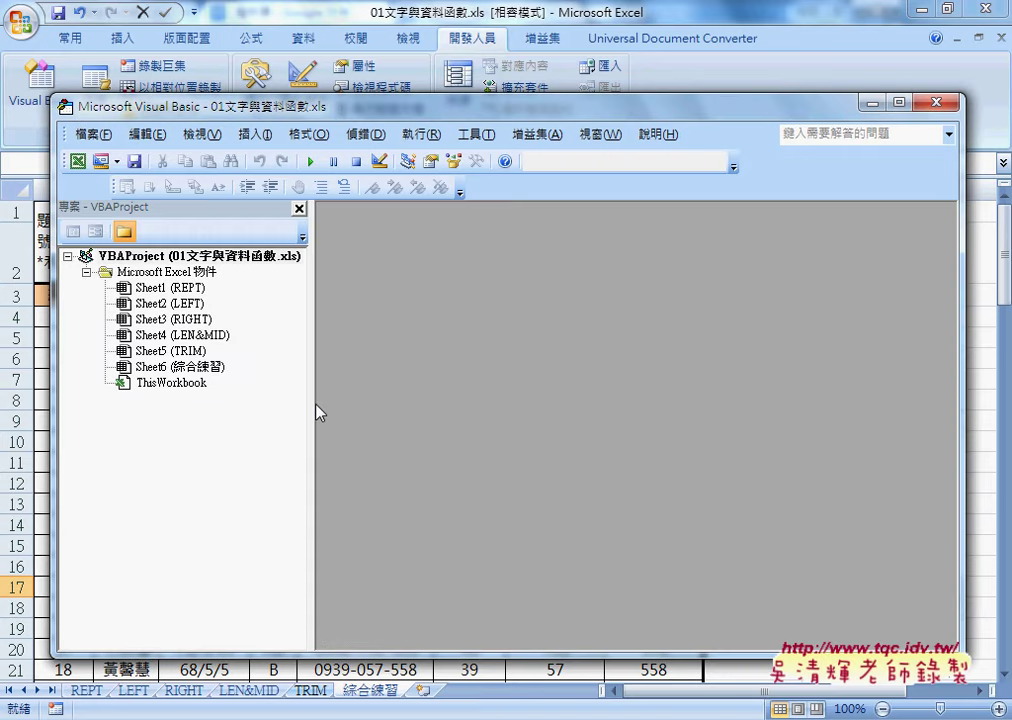
pyautogui.click(285, 258)
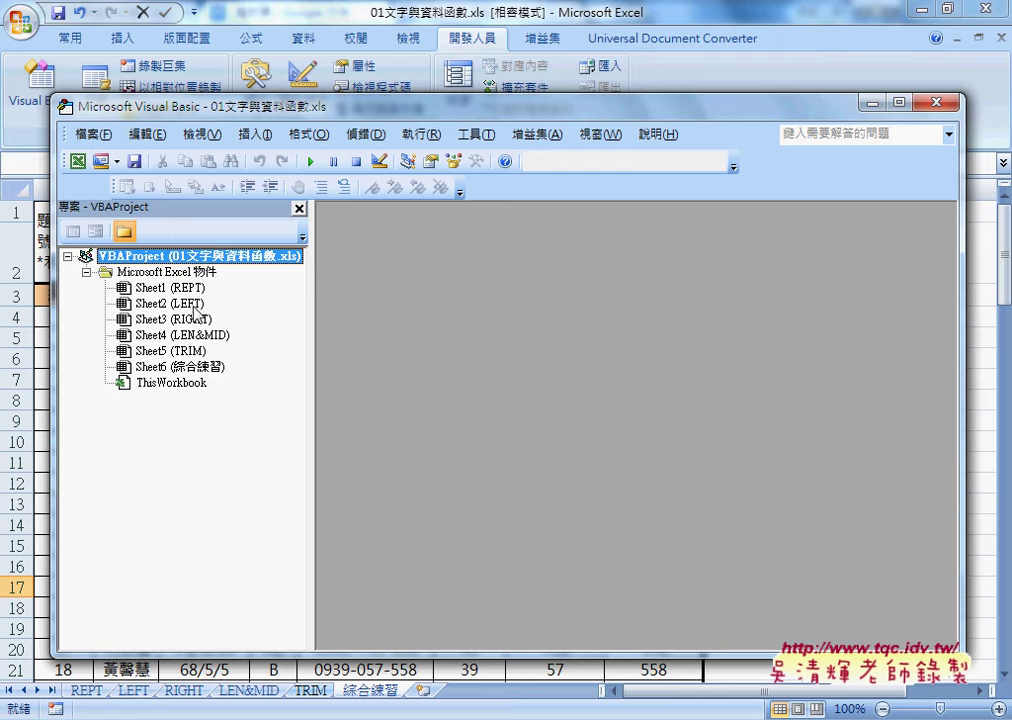
# Step: Select ThisWorkbook and Sheet1 (REPT), then bring up Sheet3 (RIGHT)'s commands at 插入
pyautogui.click(185, 384)
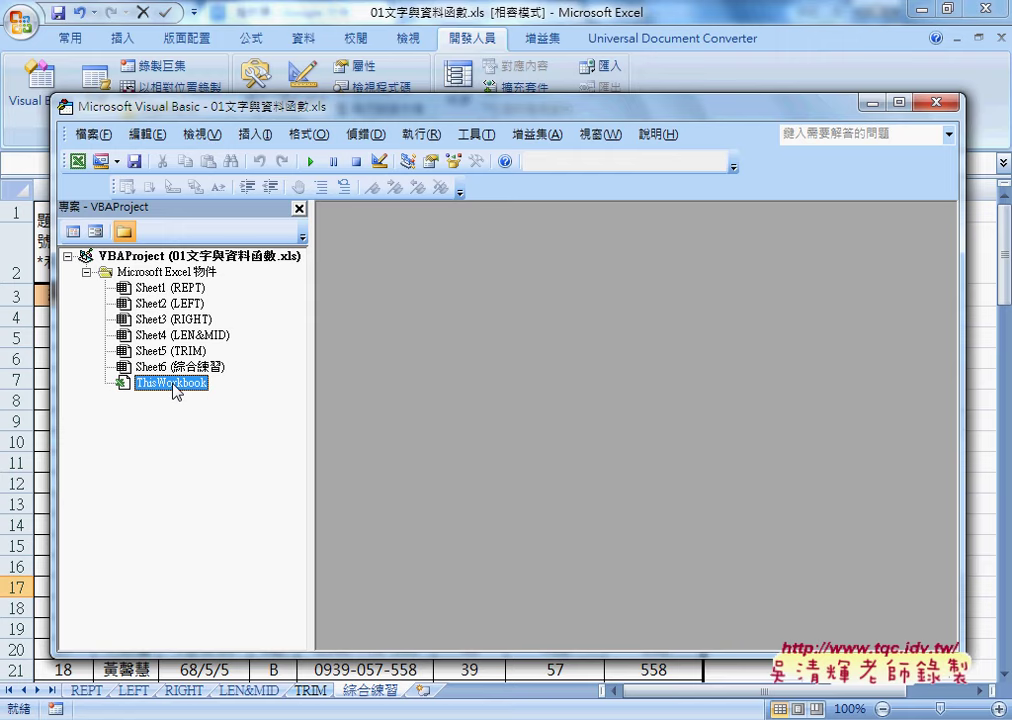
pyautogui.click(142, 289)
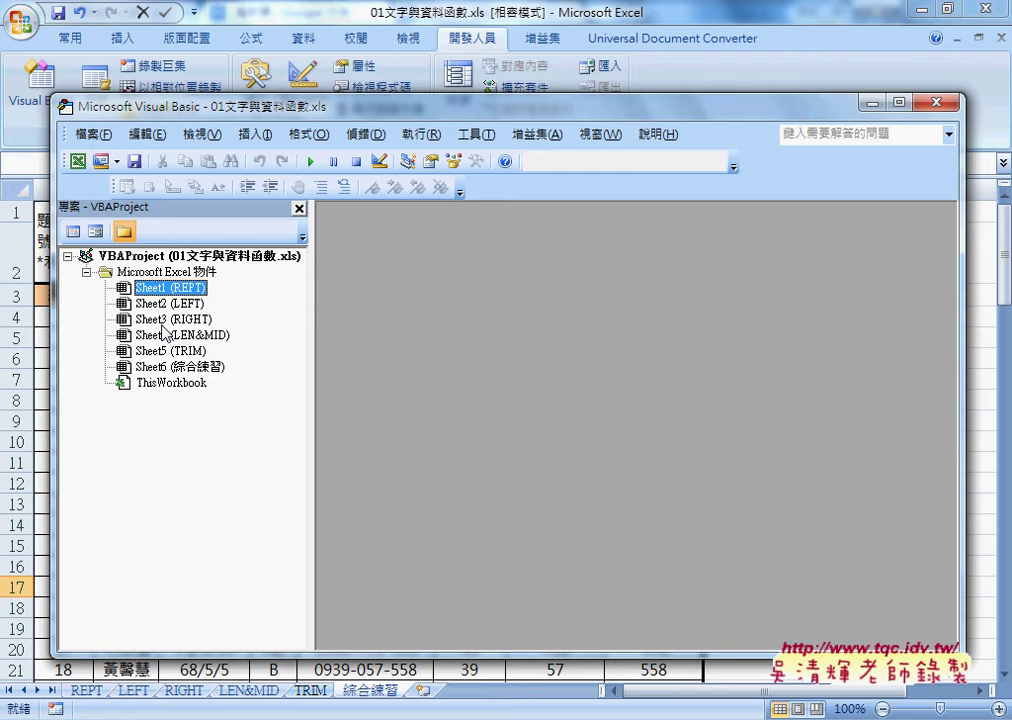
pyautogui.rightClick(177, 320)
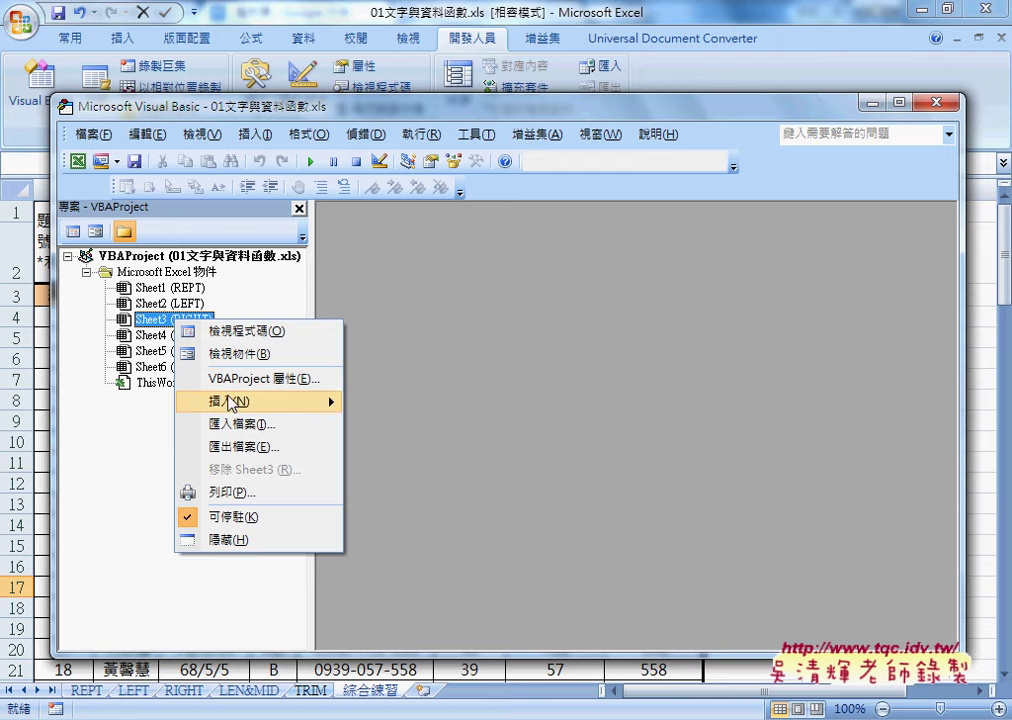
pyautogui.moveTo(265, 401)
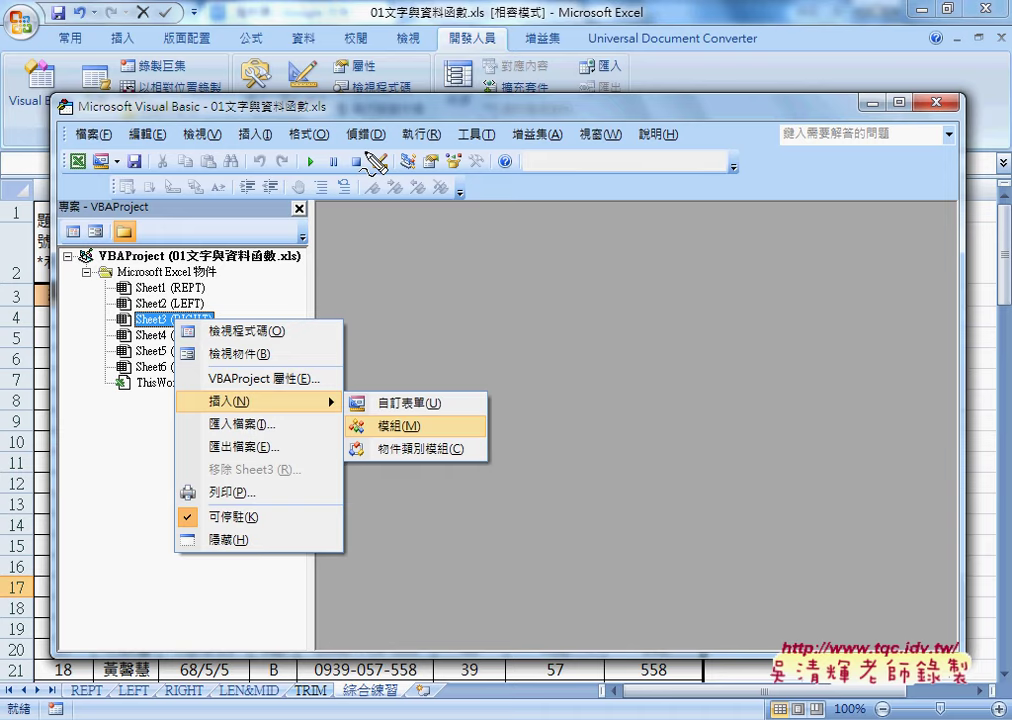
# Step: Annotate the Developer > Visual Basic route and the 插入 > 模組 choice, then dismiss everything
pyautogui.moveTo(495, 24); pyautogui.dragTo(508, 48)
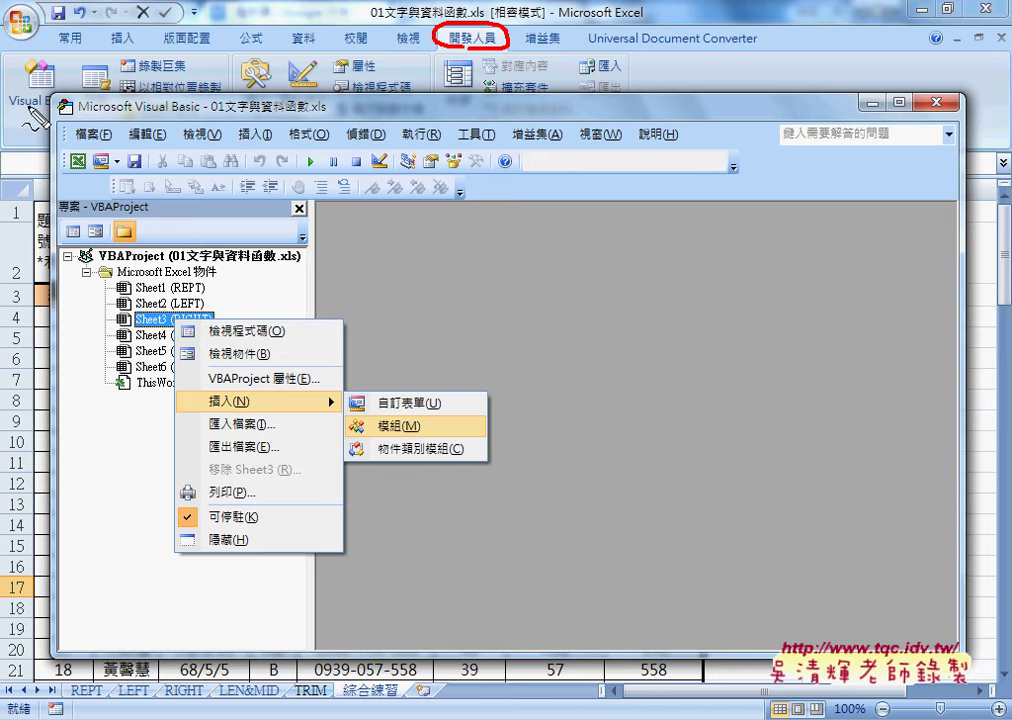
pyautogui.moveTo(35, 58)
pyautogui.mouseDown()
pyautogui.moveTo(44, 122)
pyautogui.moveTo(145, 325)
pyautogui.mouseUp()
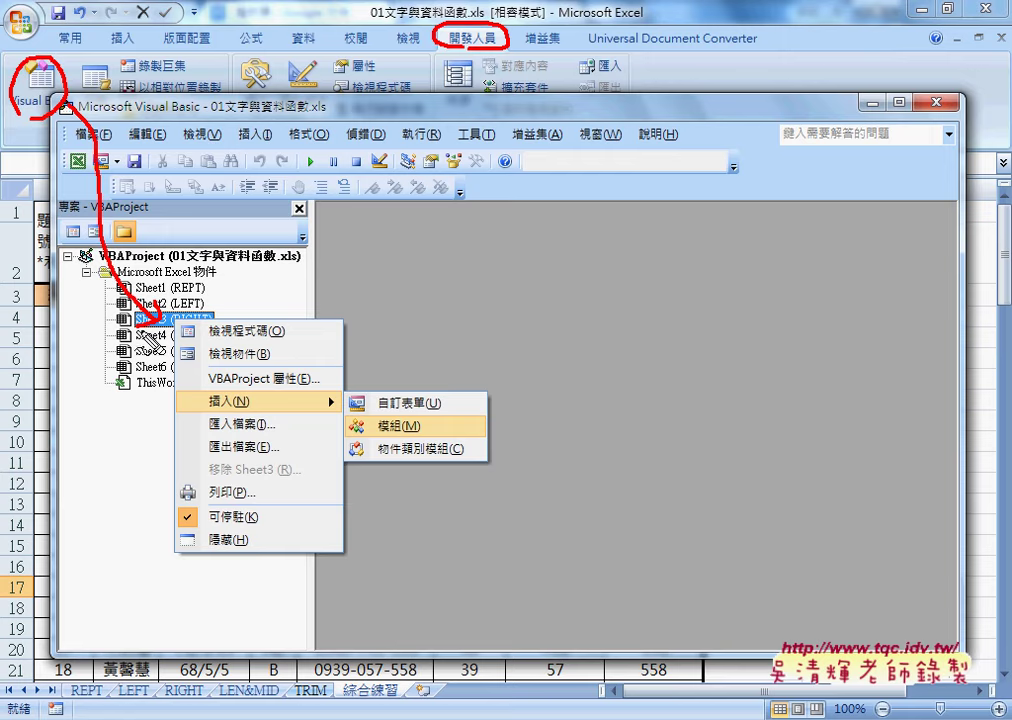
pyautogui.moveTo(254, 408)
pyautogui.mouseDown()
pyautogui.moveTo(222, 411)
pyautogui.moveTo(248, 390)
pyautogui.mouseUp()
pyautogui.moveTo(362, 418); pyautogui.dragTo(385, 440)
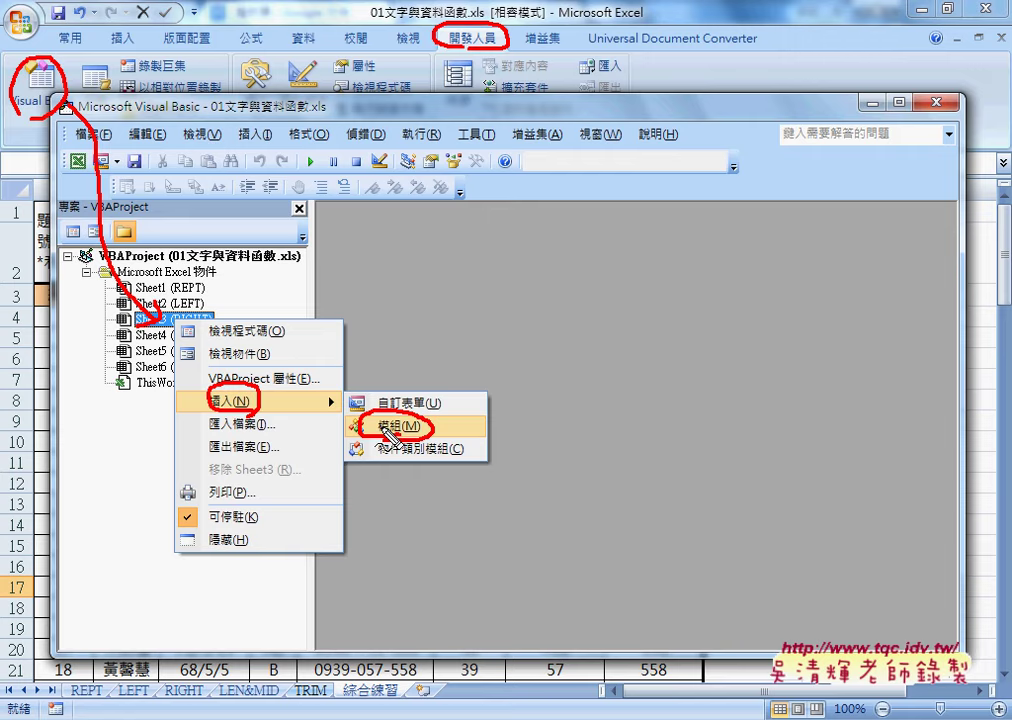
pyautogui.press('Escape')
# Step: Insert a new module via Sheet3 (RIGHT)'s 插入 > 模組 command
pyautogui.rightClick(199, 322)
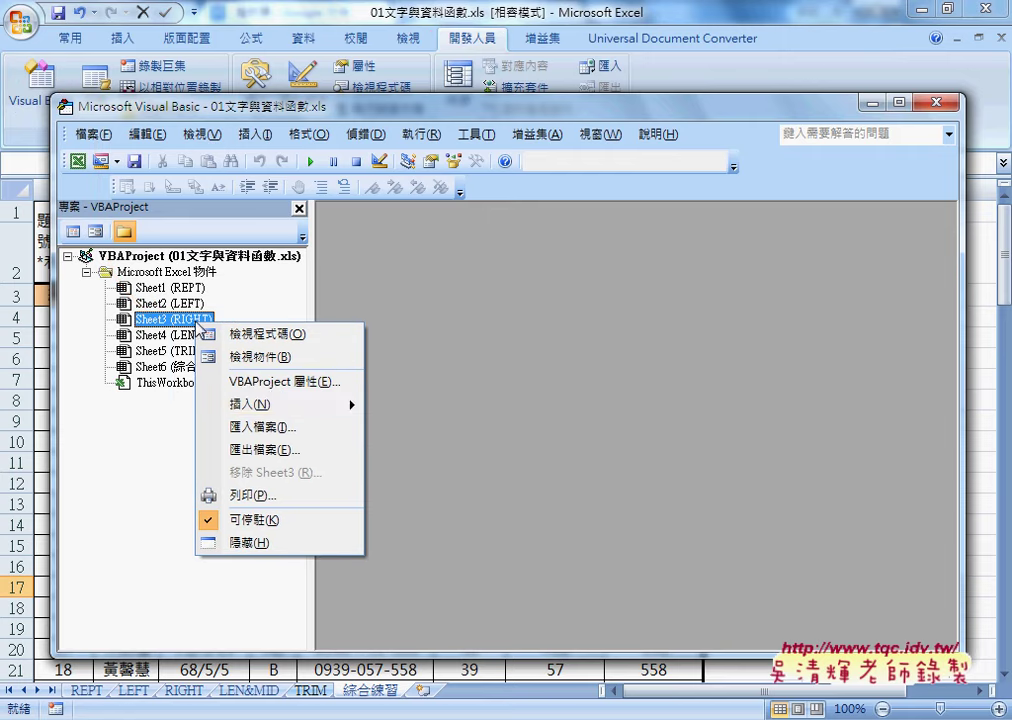
pyautogui.moveTo(350, 404)
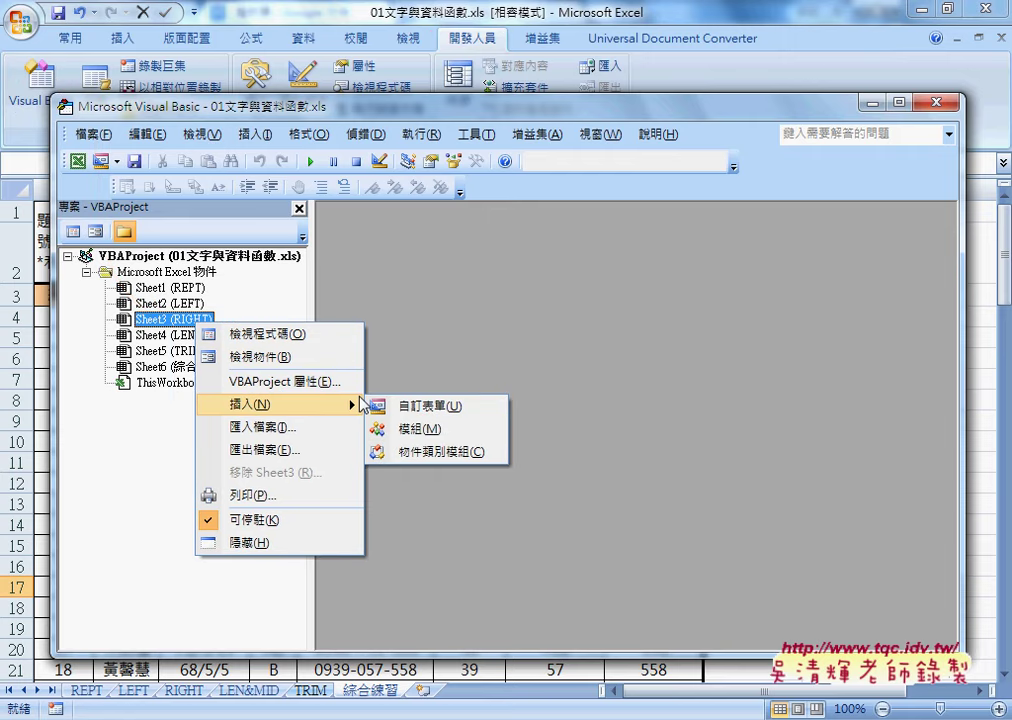
pyautogui.click(430, 438)
# Step: Close the new Module1's code window and reopen it from the project tree
pyautogui.click(170, 422)
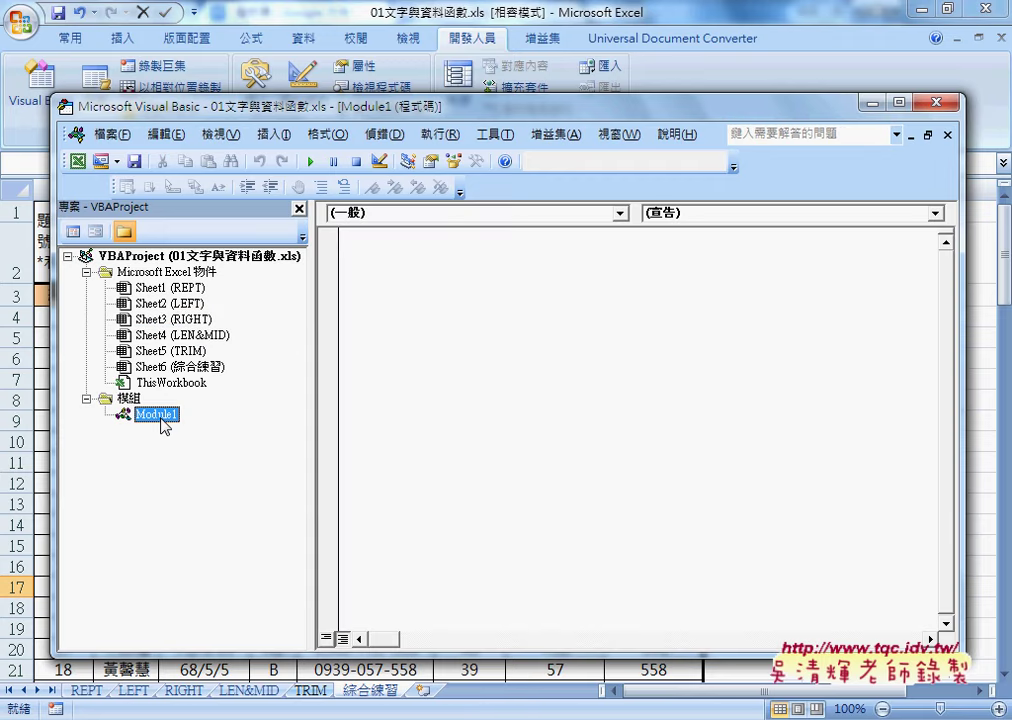
pyautogui.click(447, 354)
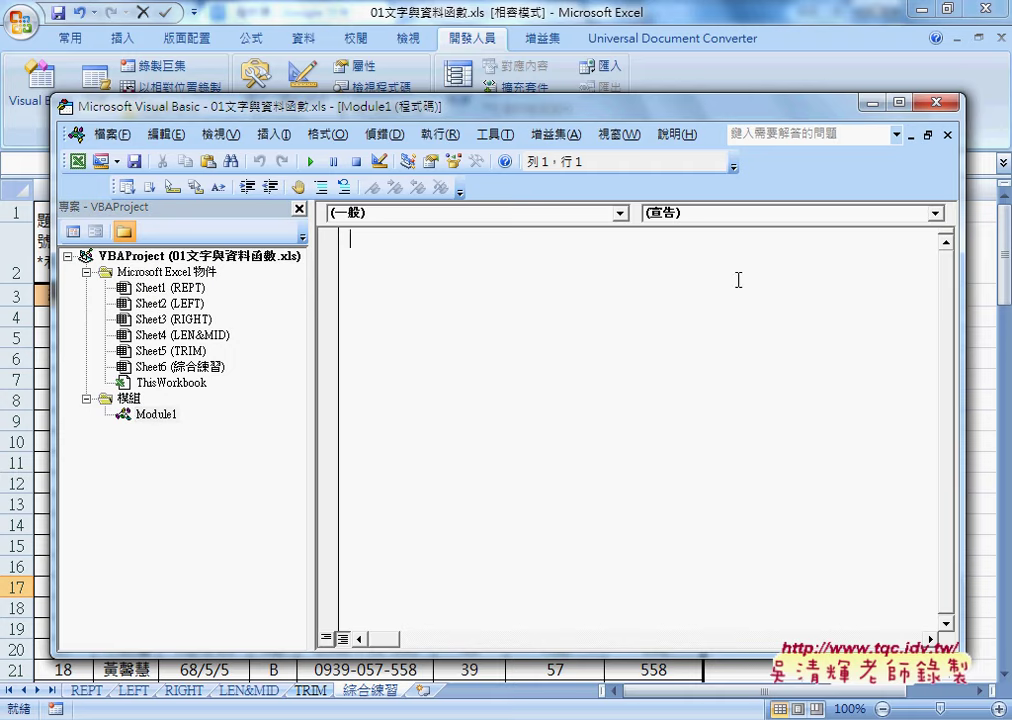
pyautogui.click(948, 135)
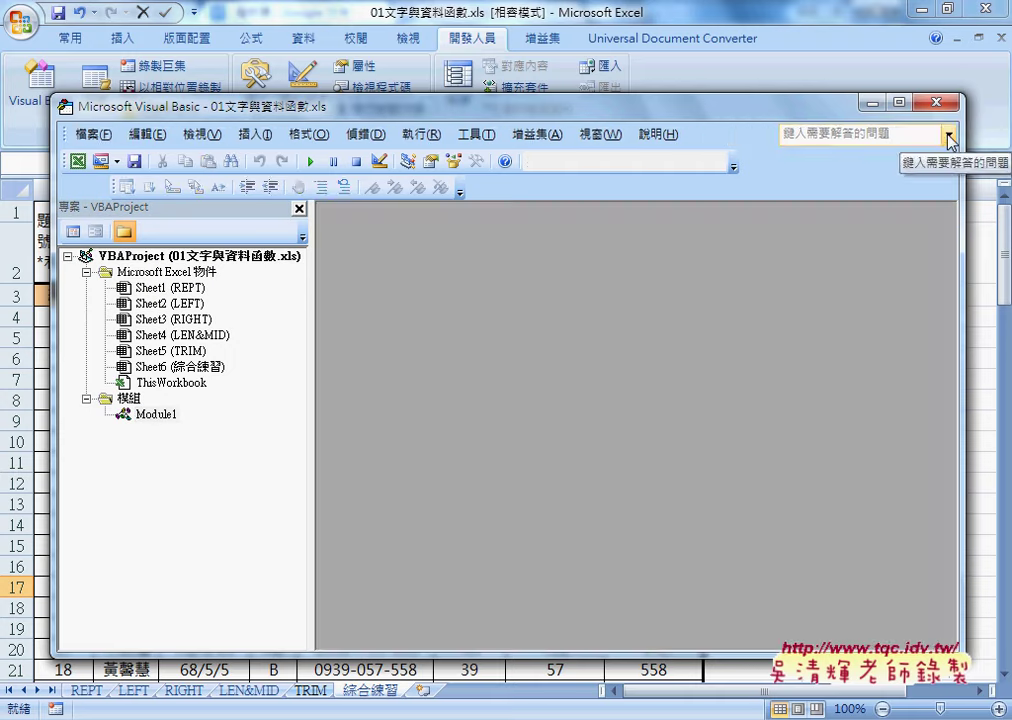
pyautogui.doubleClick(152, 414)
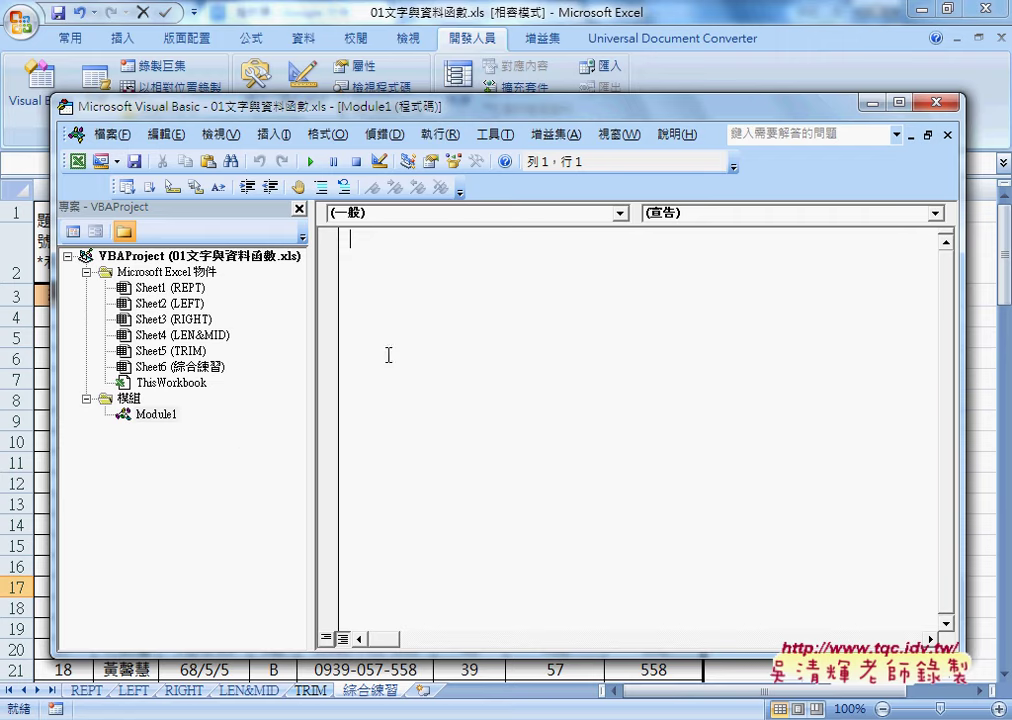
pyautogui.click(155, 415)
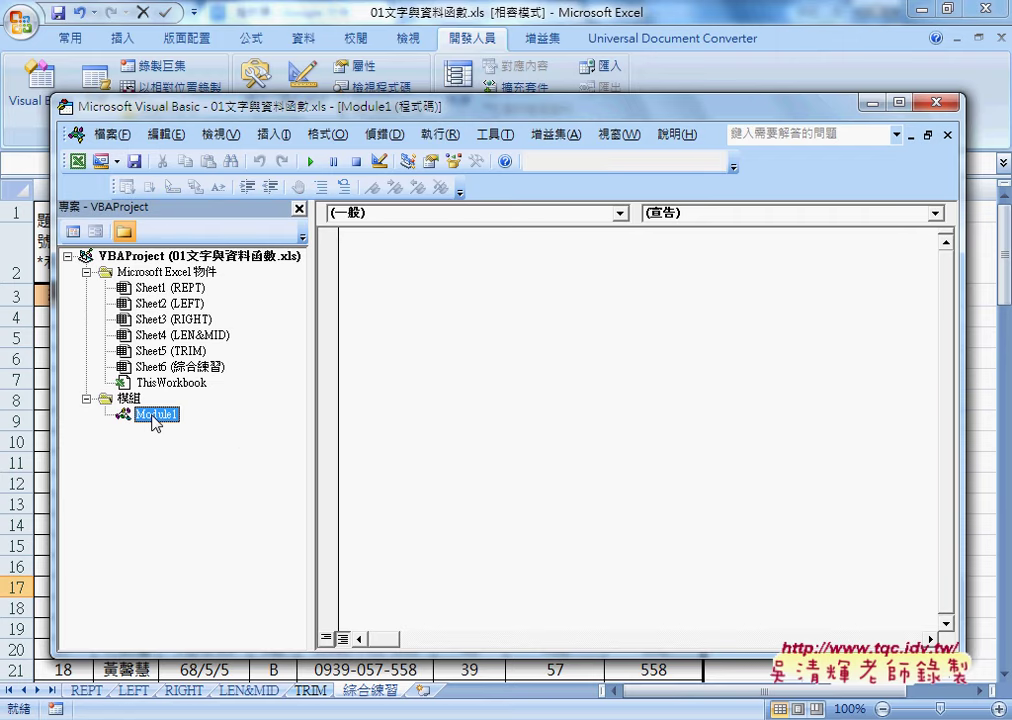
pyautogui.click(452, 368)
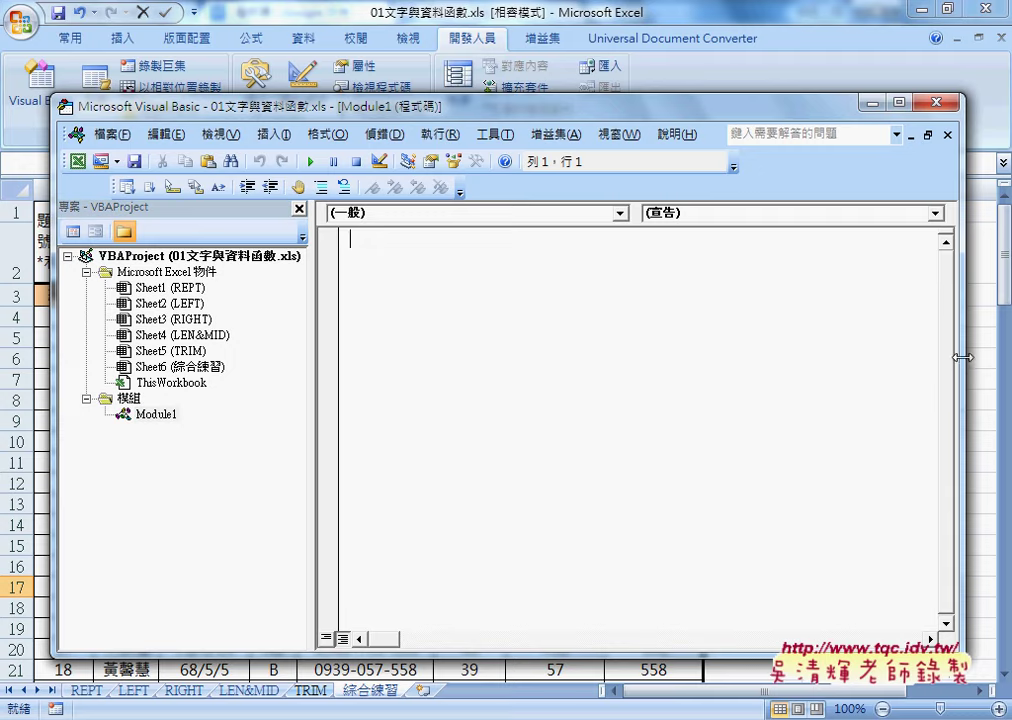
# Step: Narrow the VBA editor and drag it lower so the 門號 and 清除 buttons show
pyautogui.moveTo(962, 357); pyautogui.dragTo(729, 337)
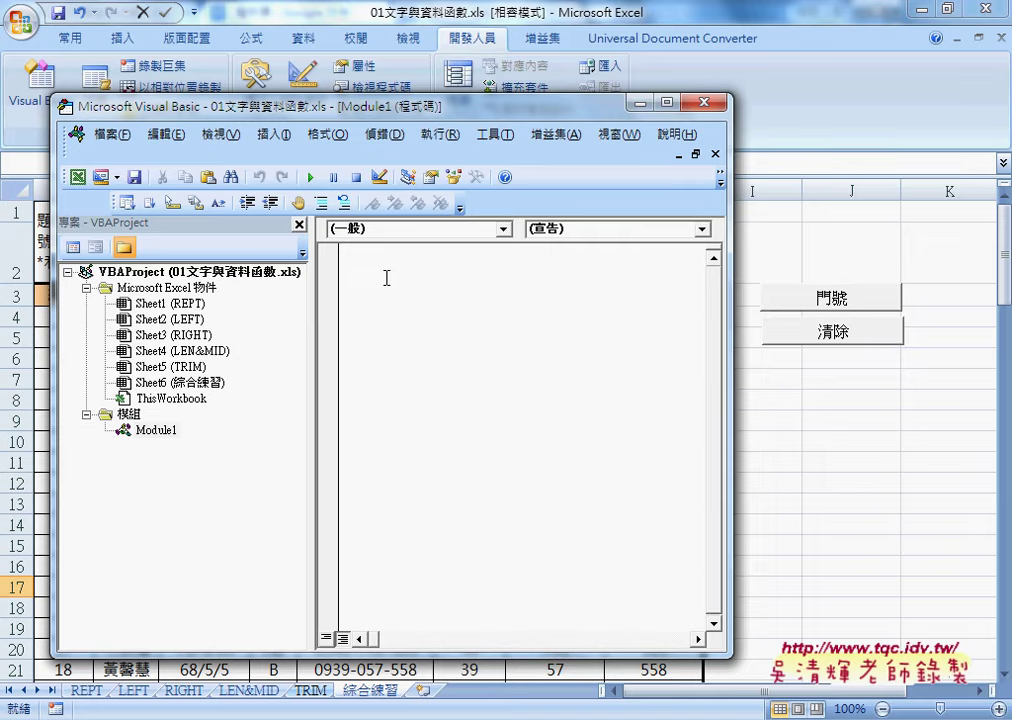
pyautogui.moveTo(437, 100); pyautogui.dragTo(450, 146)
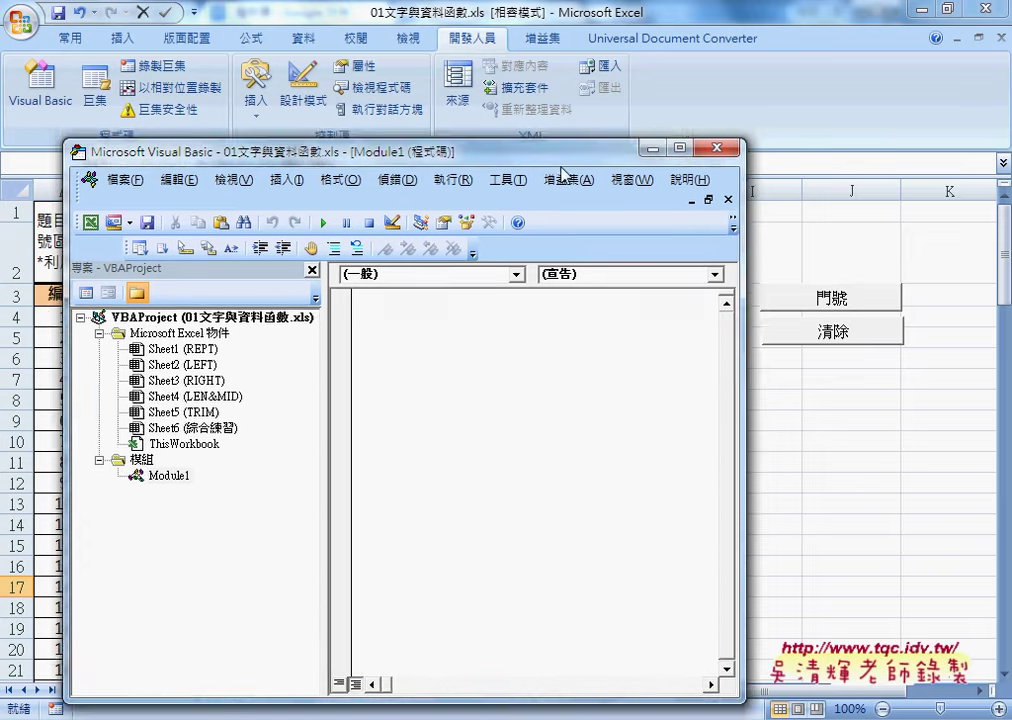
pyautogui.moveTo(562, 172); pyautogui.dragTo(578, 267)
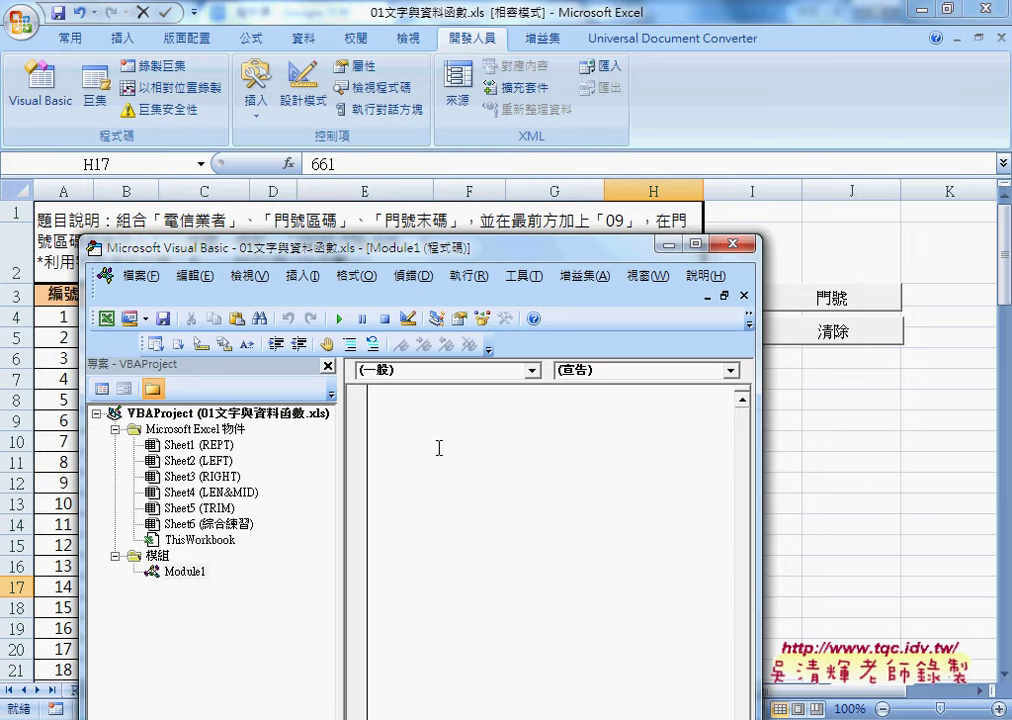